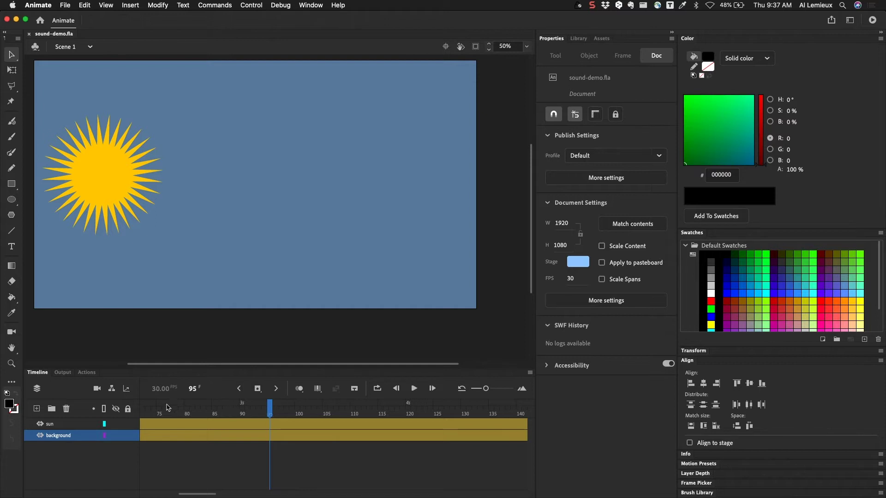
Step: Scrub the sunrise animation back to frame 37 and look over the sun and bg symbols in the library
left_click_drag(155, 411, 343, 452)
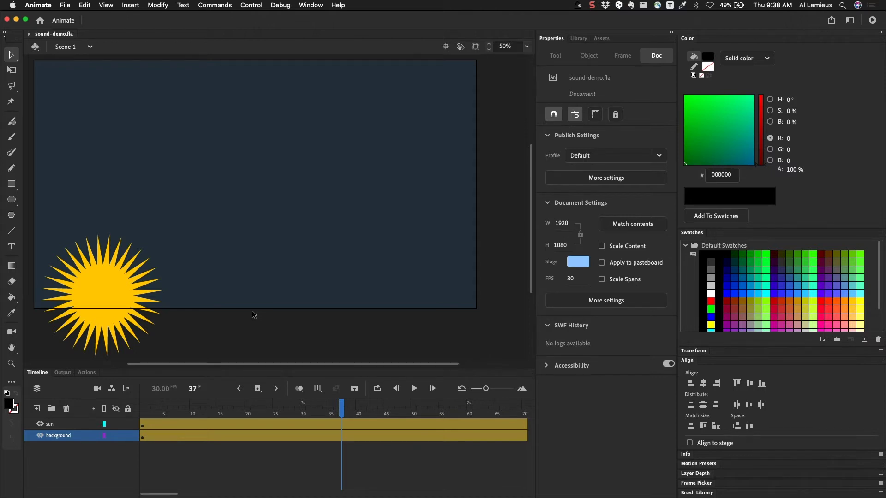
left_click(579, 38)
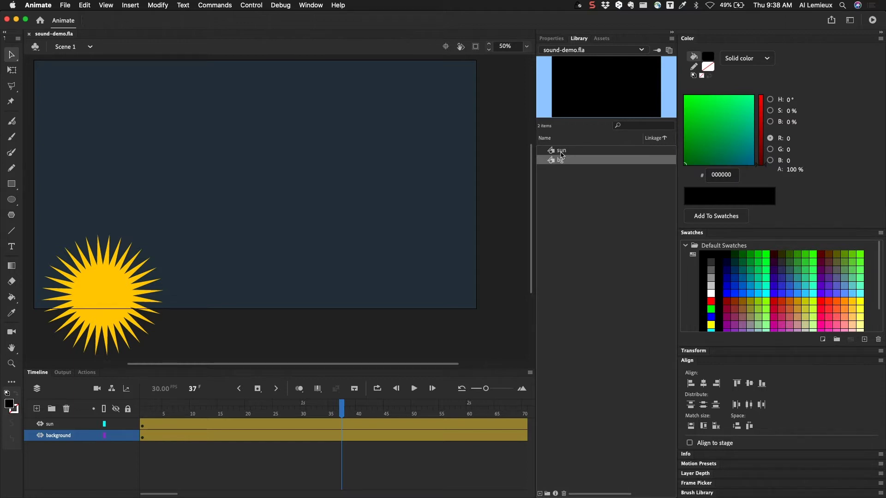
left_click(318, 103)
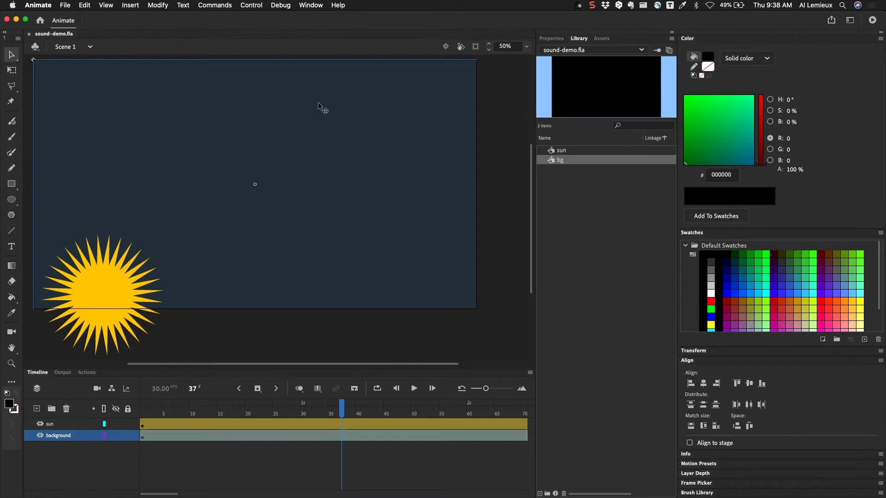
left_click(65, 5)
mouse_move(102, 128)
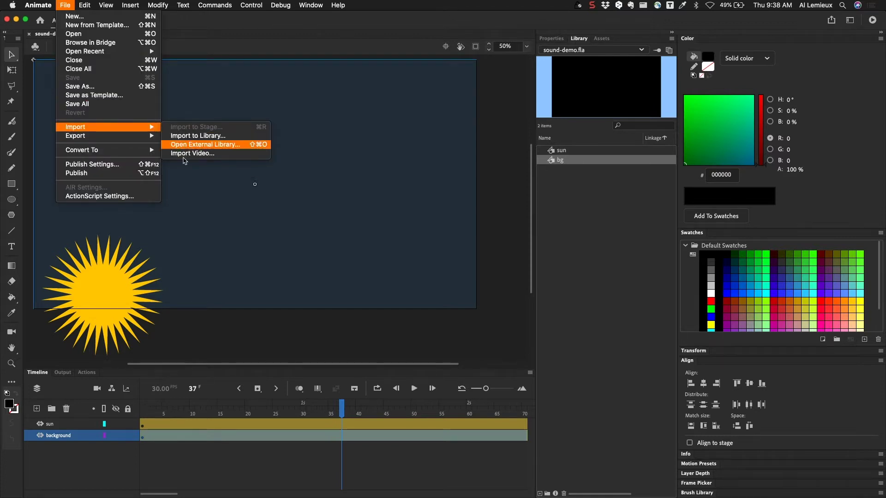
left_click(193, 412)
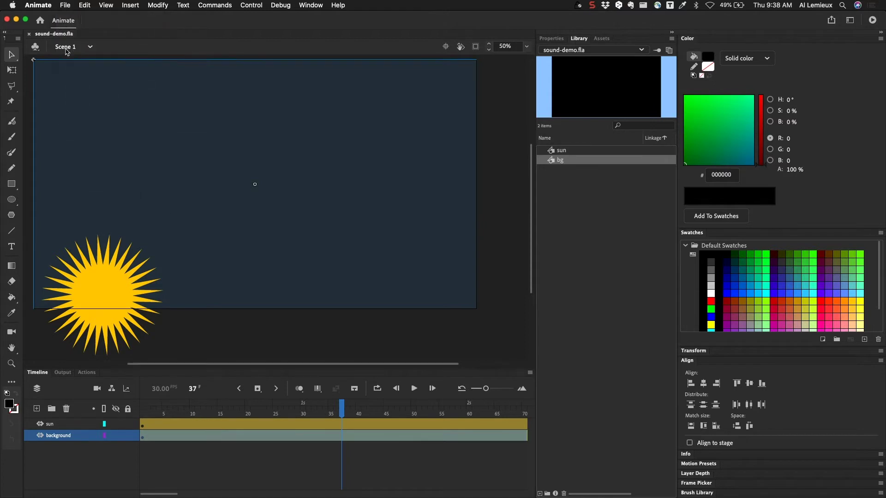
Step: Import merluzzo.mp3 from the sidecar-session folder into the library and select it to preview its waveform
left_click(65, 6)
mouse_move(118, 138)
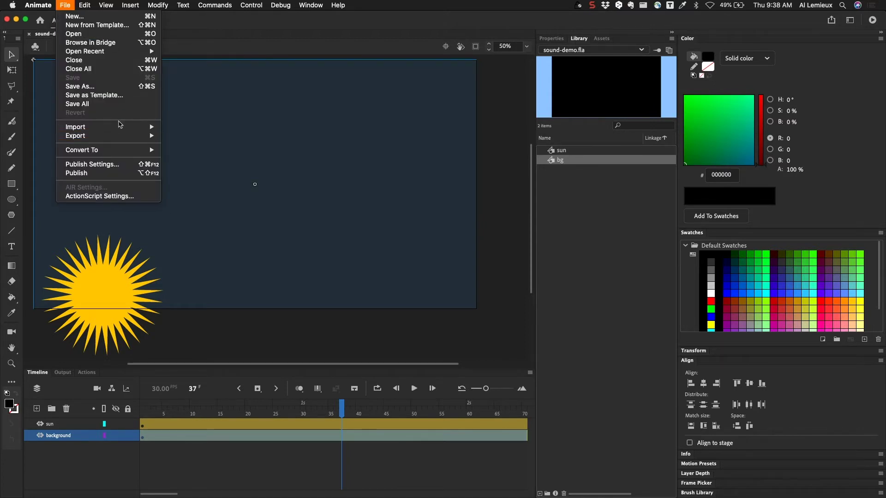
left_click(185, 138)
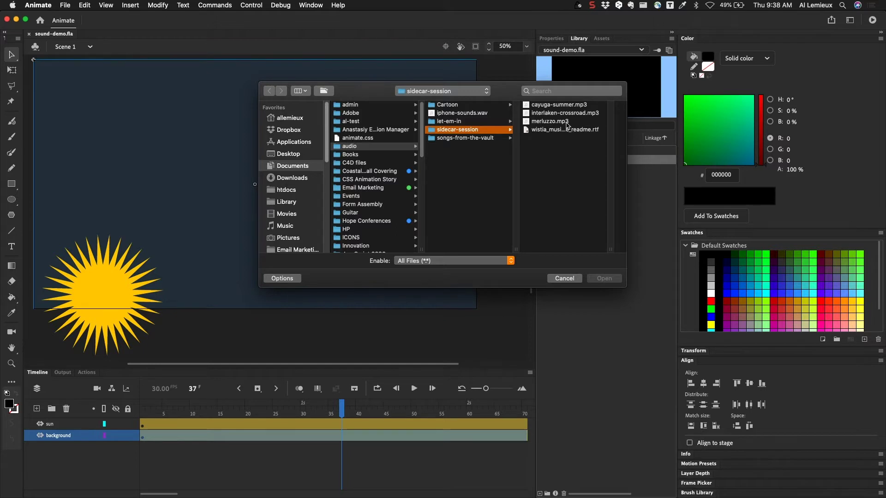
left_click(566, 124)
left_click(568, 154)
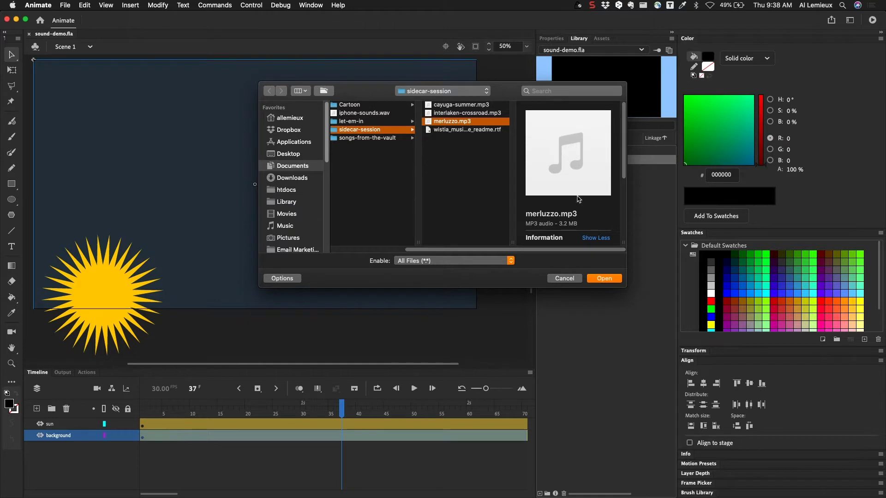
left_click(604, 278)
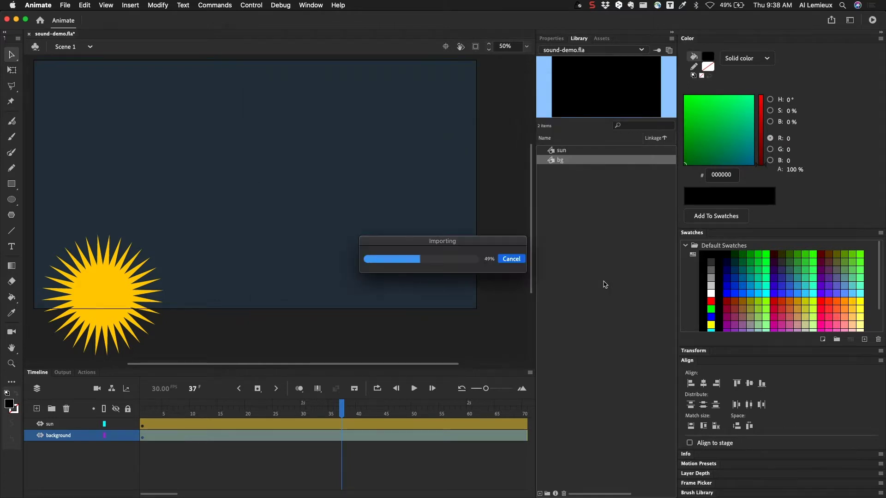
left_click(567, 178)
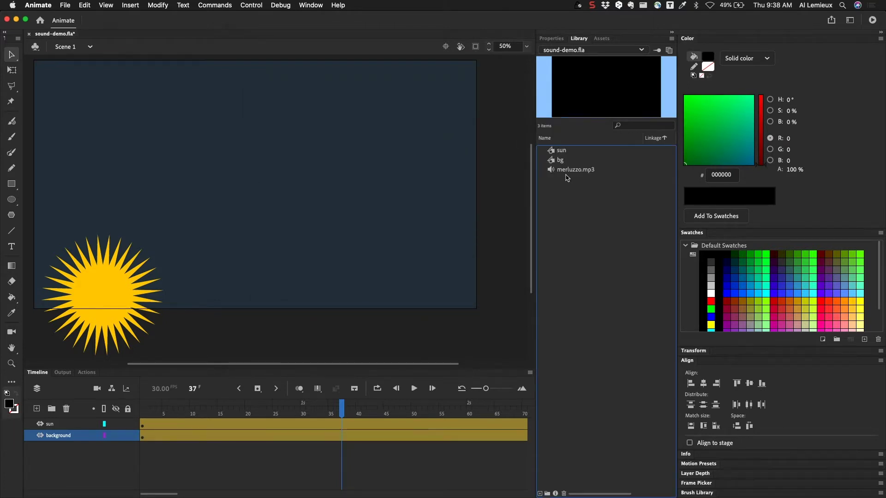
left_click(565, 172)
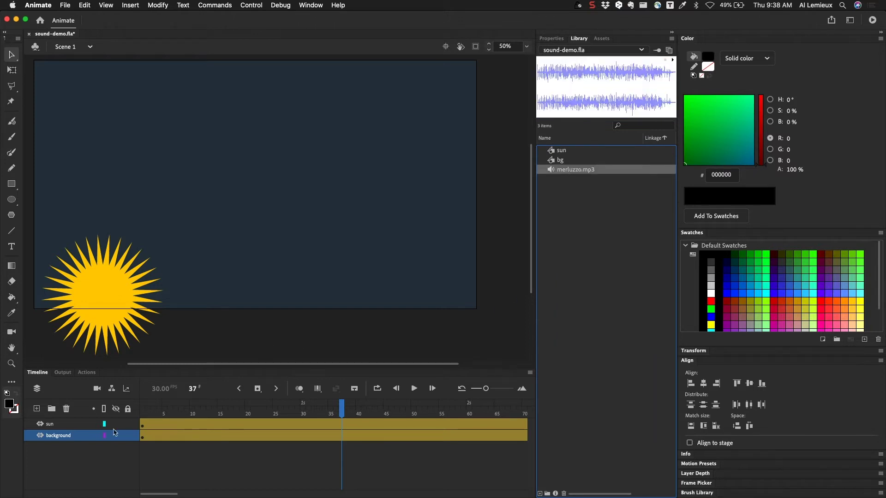
Step: Add a layer named music above the sun layer and move the playhead to frame 1
left_click(51, 425)
left_click(36, 409)
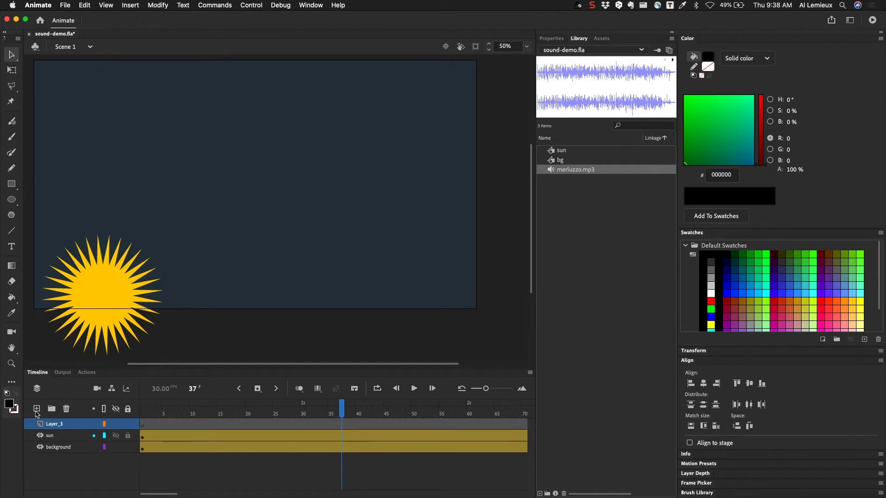
double_click(51, 425)
type("music")
key("Return")
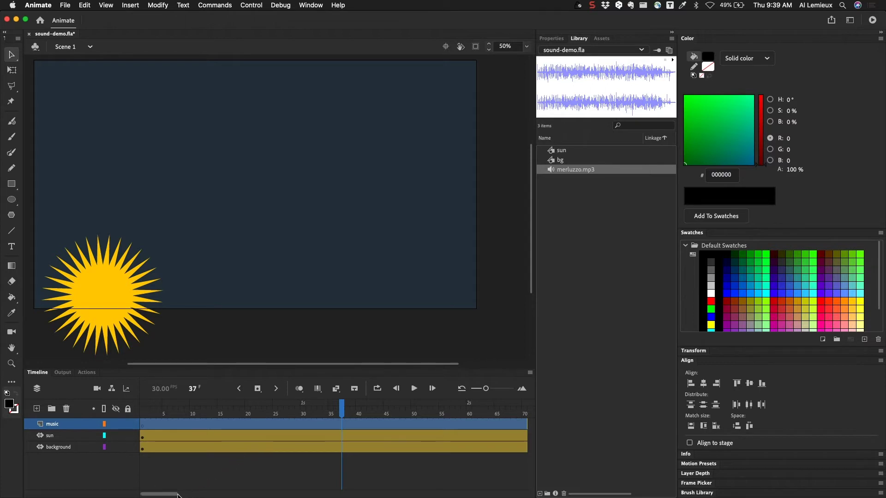
left_click_drag(167, 494, 93, 494)
left_click(143, 414)
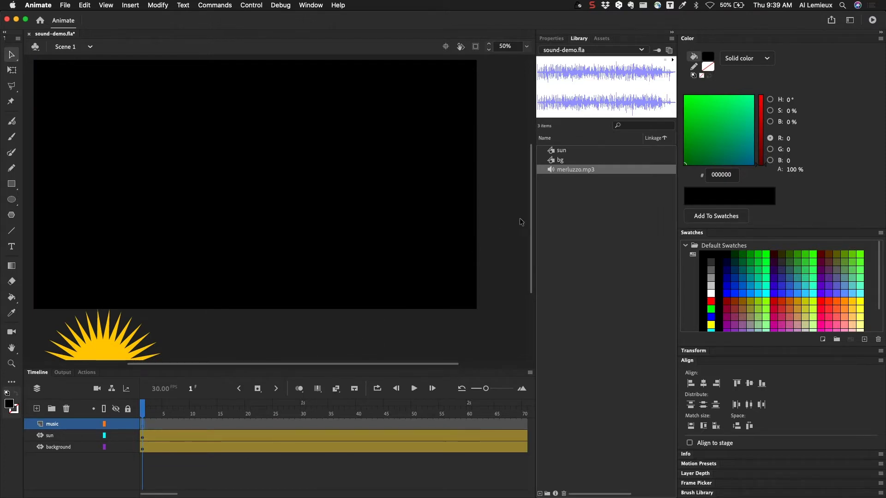
left_click(550, 38)
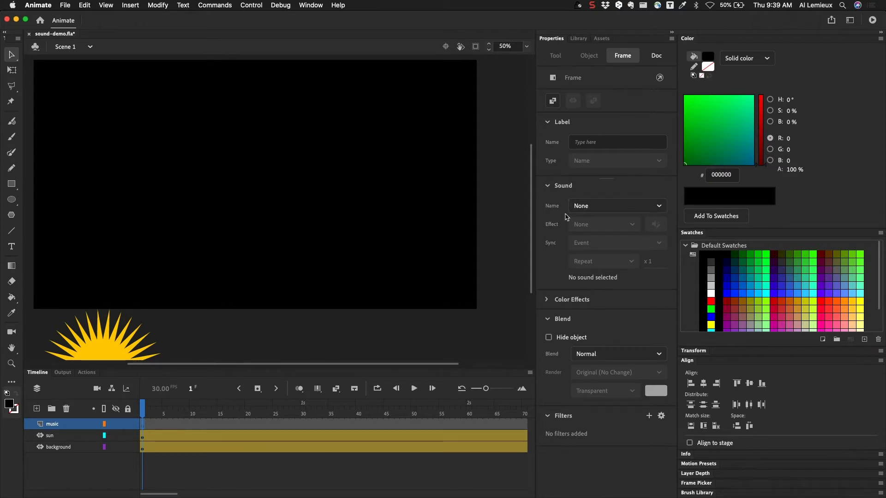
left_click(627, 210)
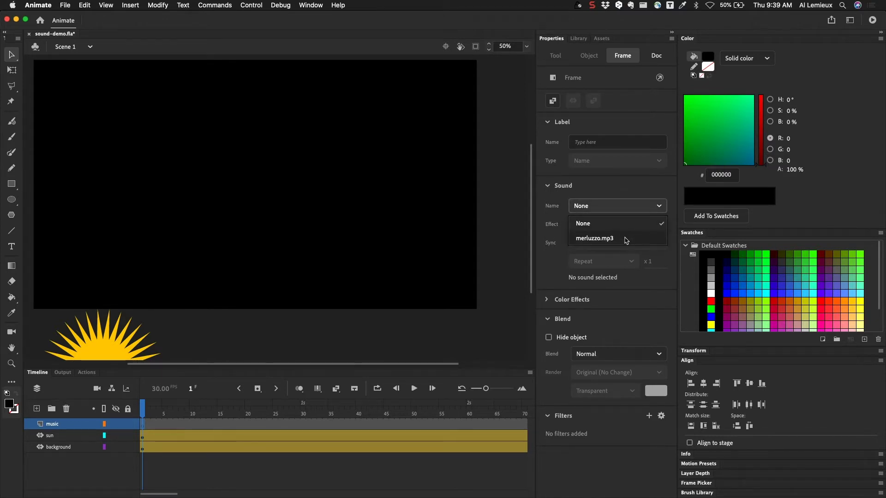
left_click(595, 202)
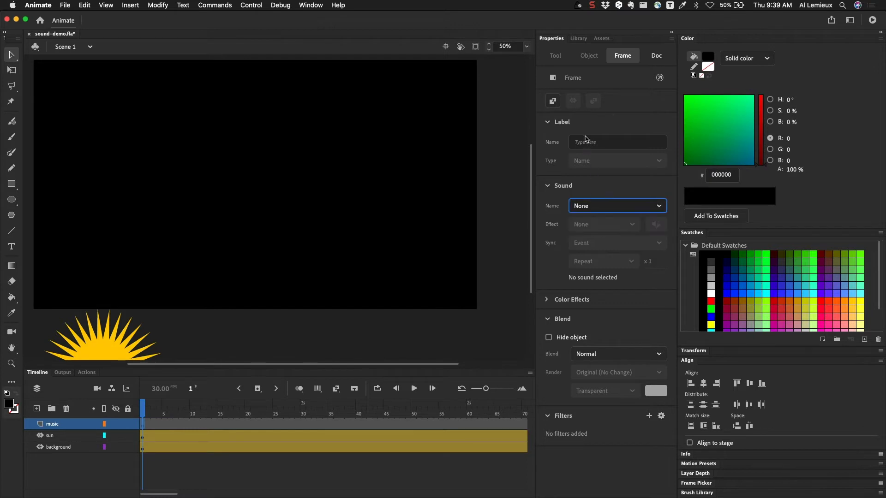
Step: Place the merluzzo.mp3 library sound on the music layer and play the animation briefly
left_click(579, 38)
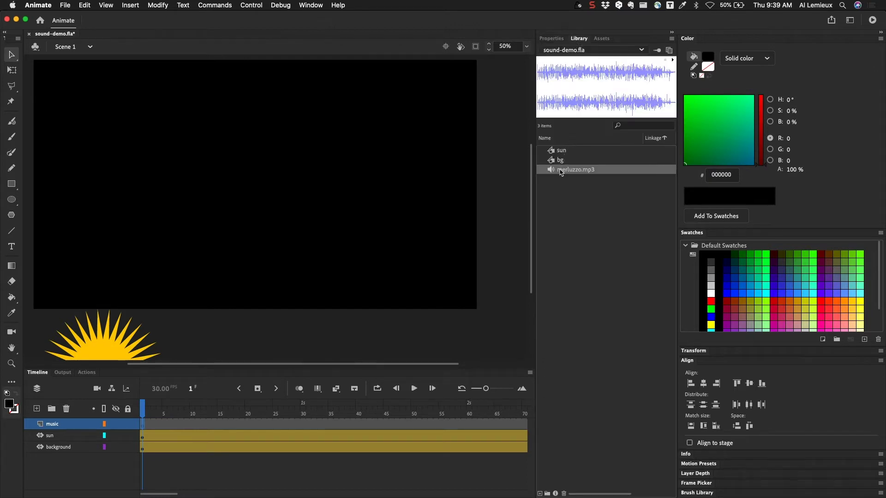
left_click_drag(560, 172, 311, 211)
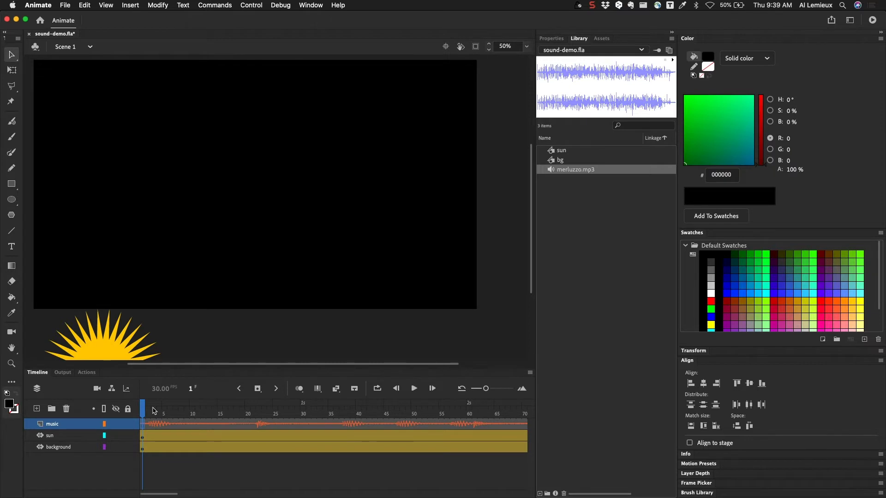
key("Return")
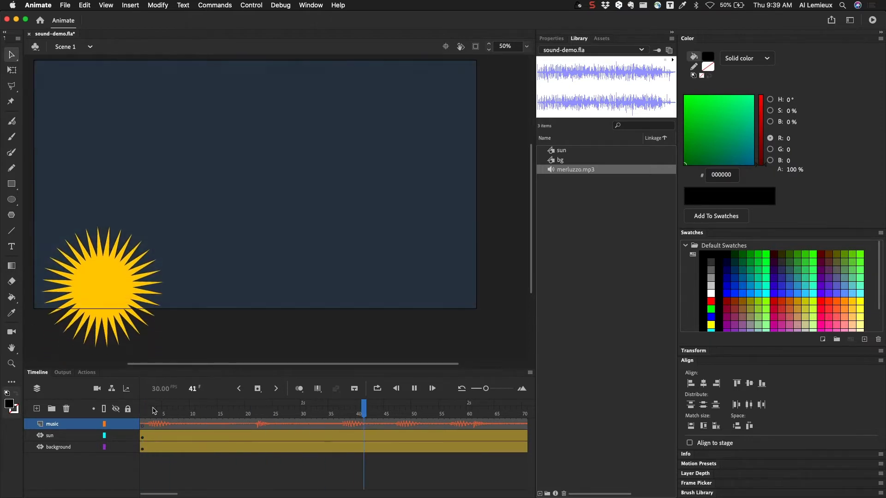
key("Return")
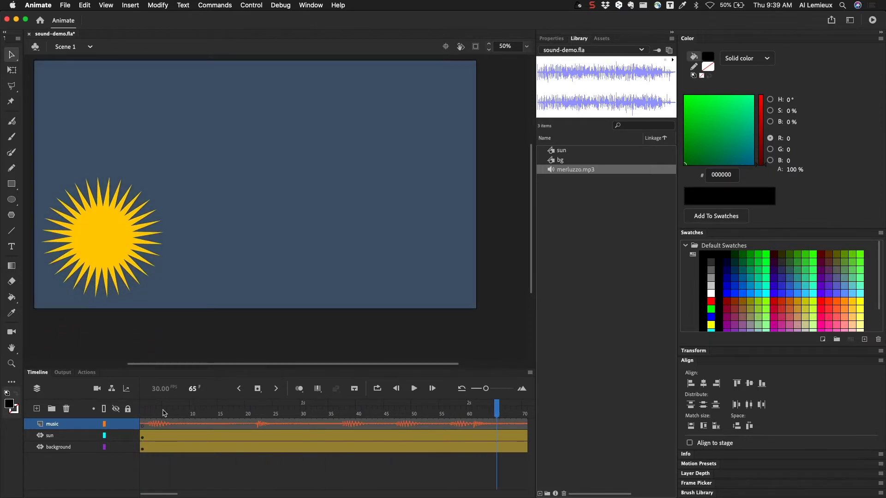
Step: Replay the animation from the start and scrub along the music layer's waveform
left_click_drag(153, 411, 136, 413)
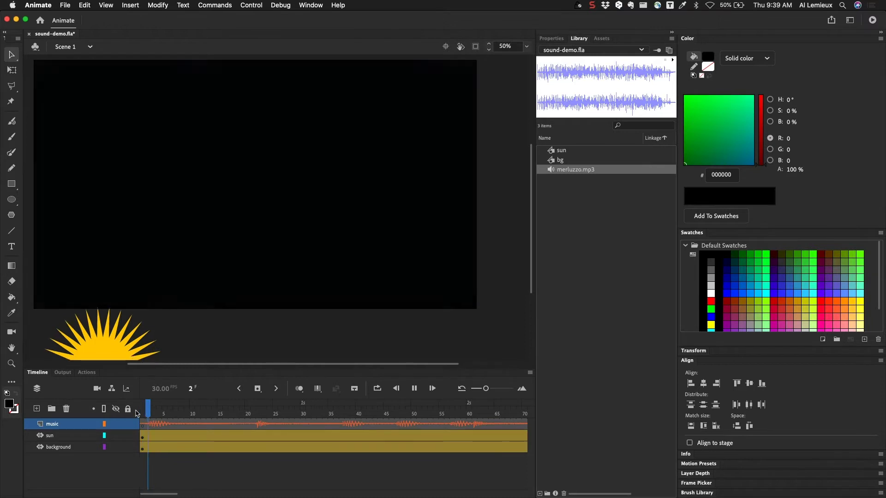
key("Return")
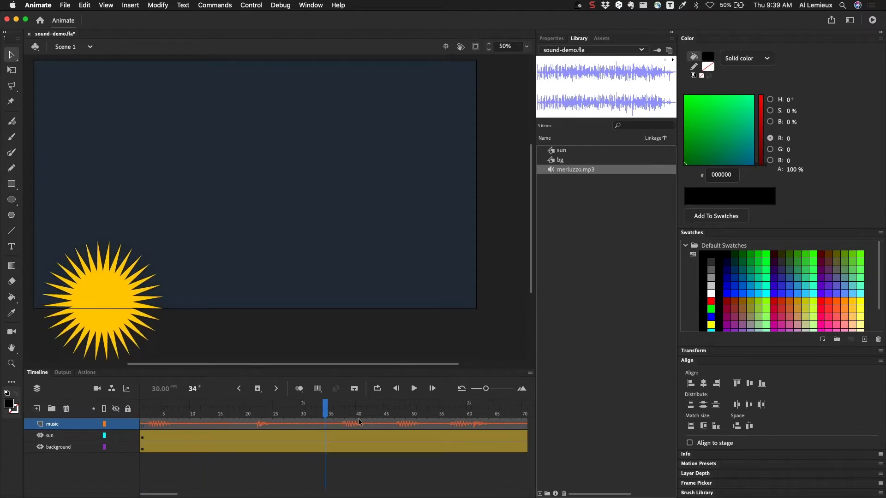
left_click_drag(325, 409, 442, 412)
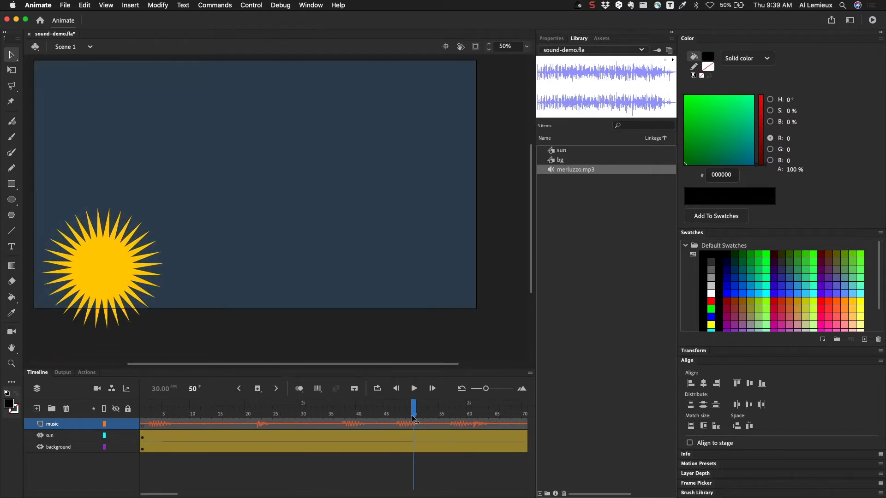
left_click_drag(176, 494, 150, 493)
left_click_drag(243, 412, 259, 414)
Step: Set the music layer's sound effect to Left channel and play the timeline from about frame 21
left_click(253, 421)
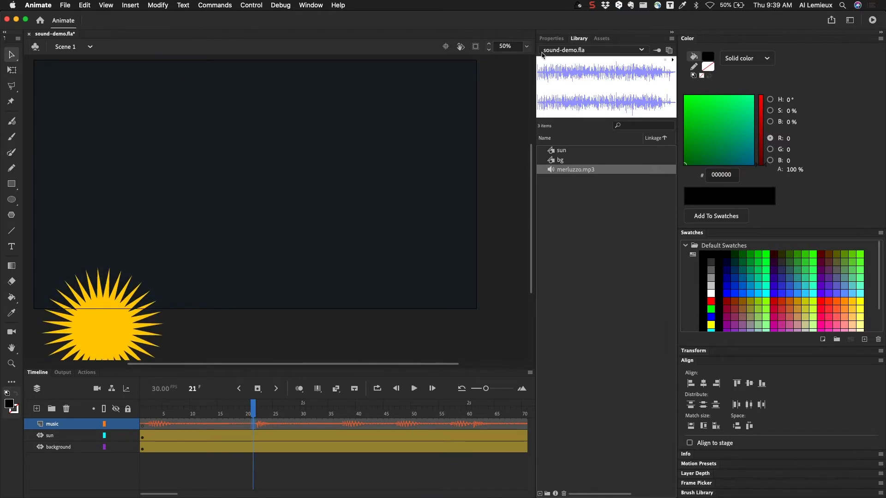
left_click(549, 39)
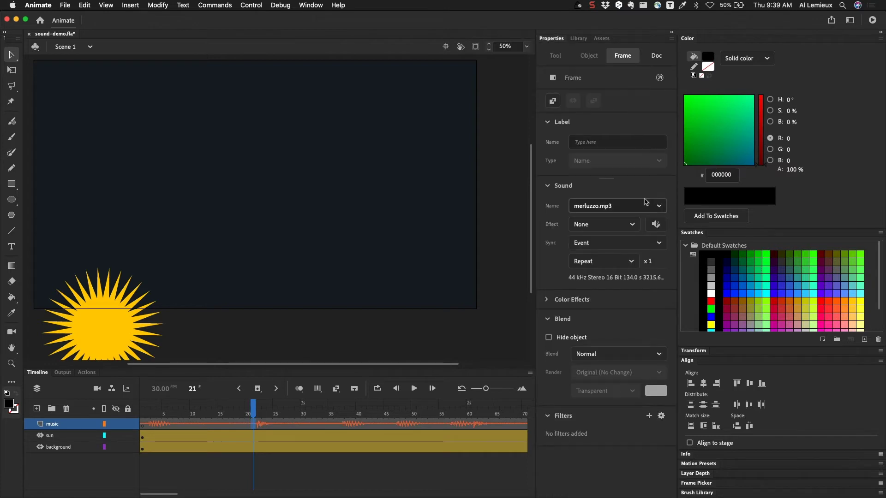
left_click(581, 226)
left_click(583, 258)
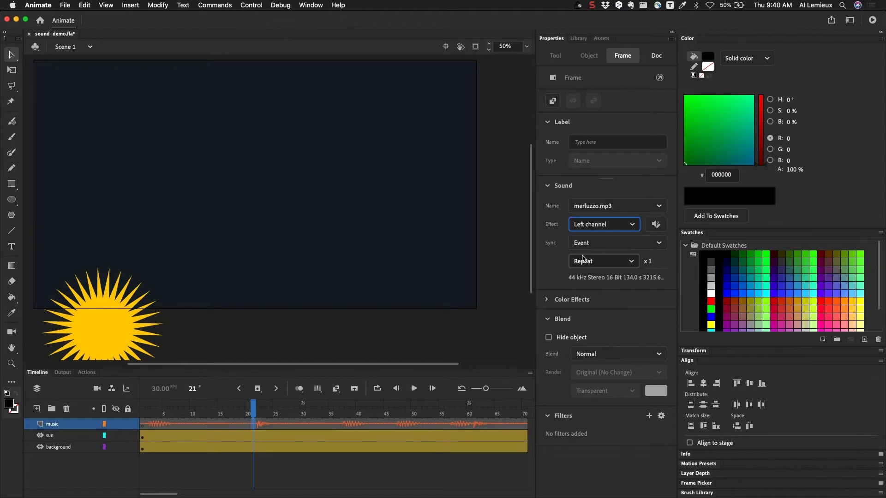
key("Return")
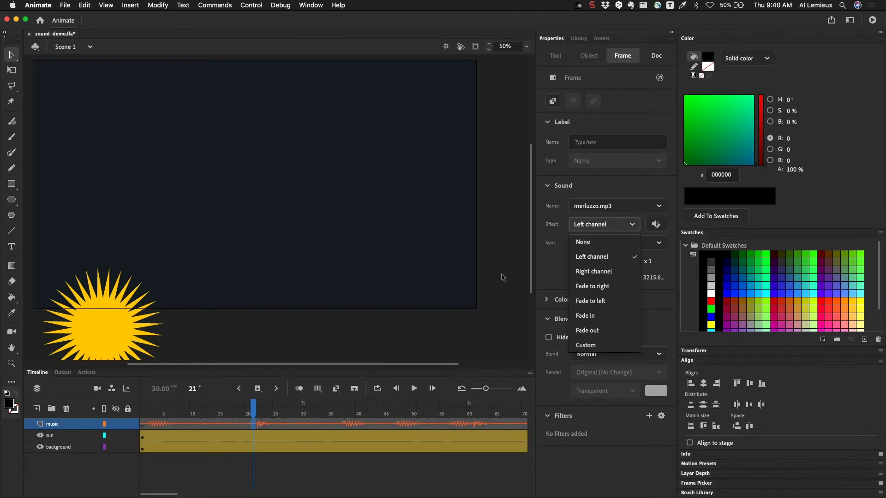
left_click(254, 411)
key("Return")
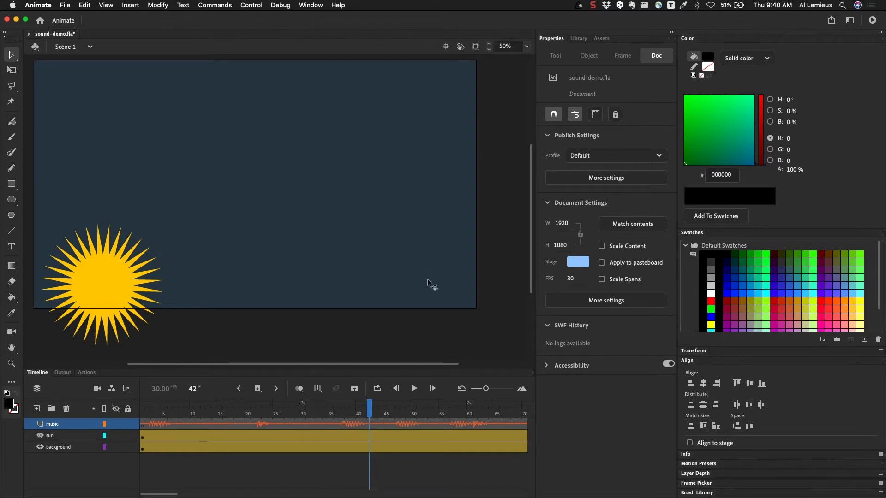
Step: Change the music layer's sound effect to Right channel and preview it on the timeline
left_click(365, 422)
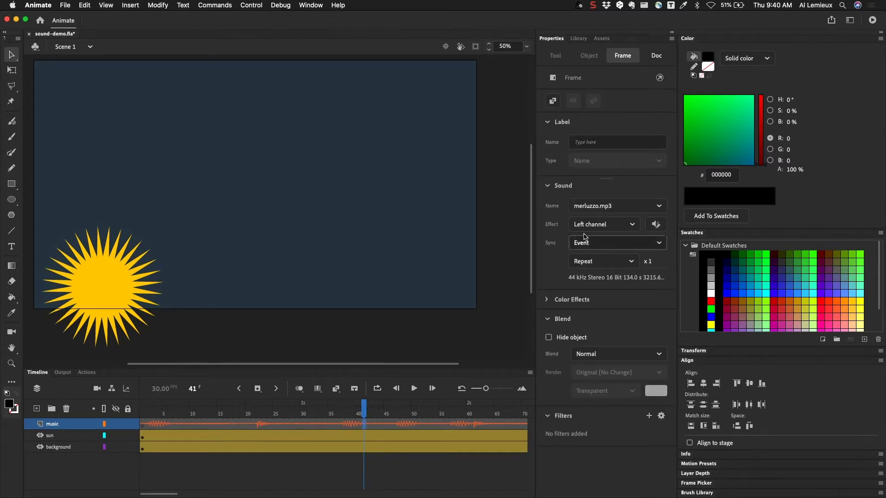
left_click(599, 224)
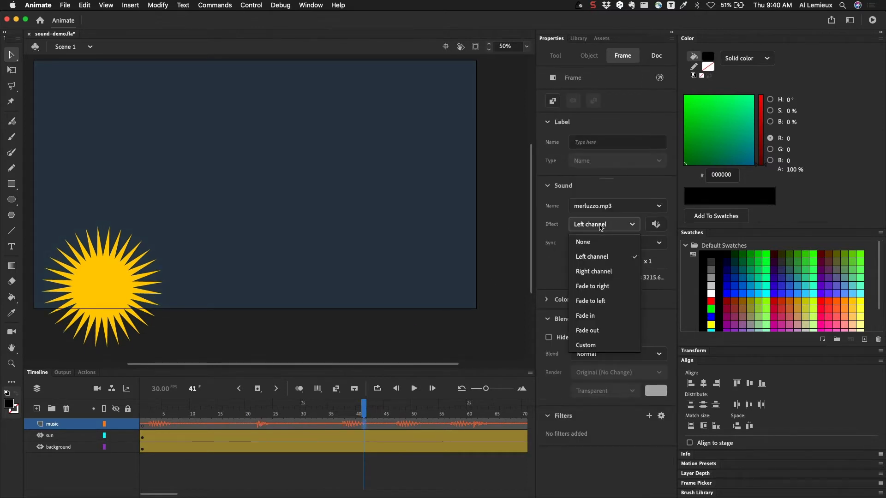
left_click(605, 272)
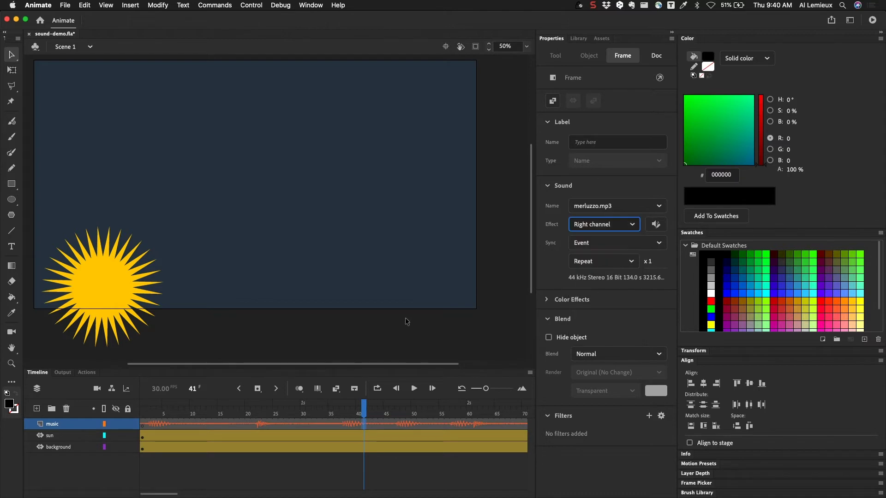
key("Return")
left_click(368, 412)
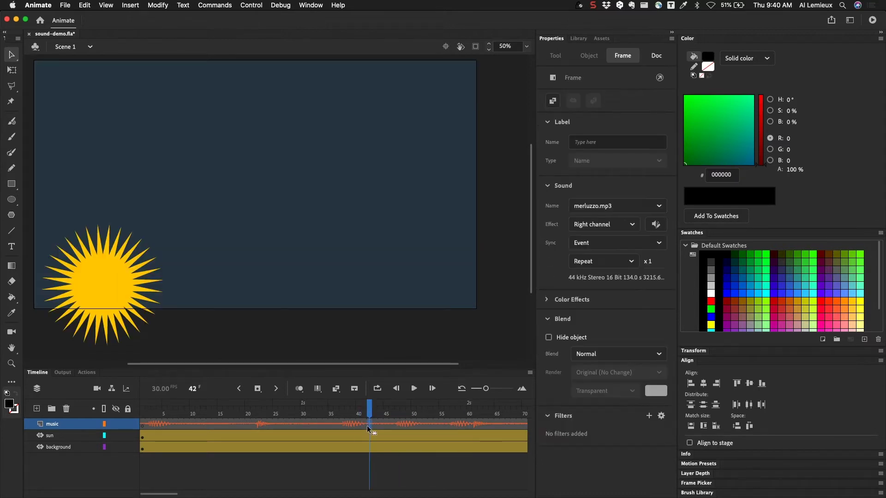
Step: Set the music layer's sound effect to Fade in and play the animation from the first frame
left_click(595, 225)
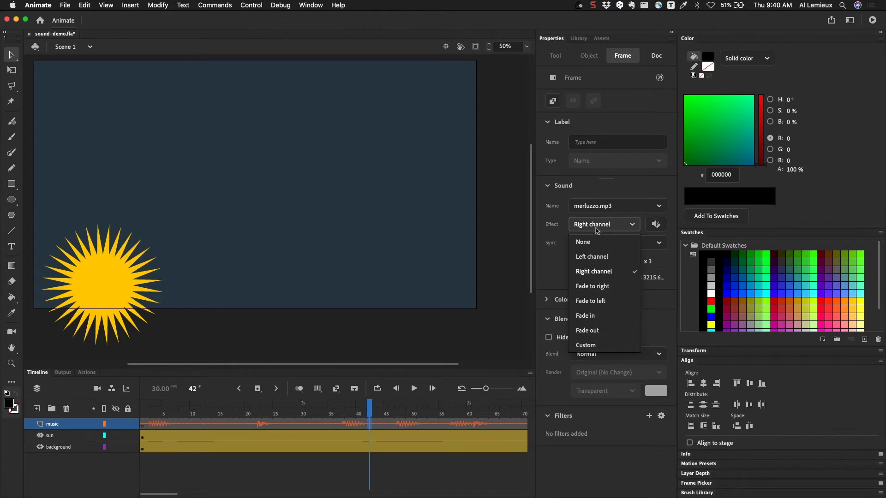
left_click(592, 315)
key("Return")
left_click_drag(152, 414, 142, 413)
key("Return")
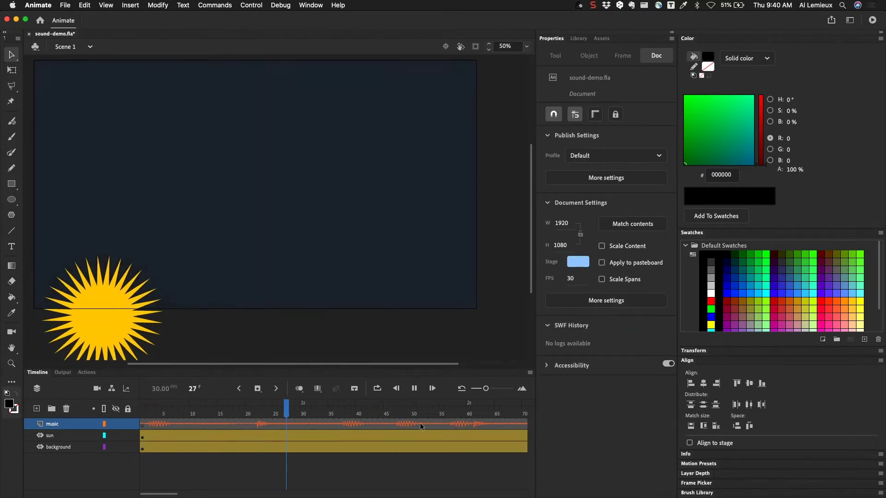
Step: Stop playback, rewind to frame 1, reapply the Fade in effect to the music sound, and replay the animation
left_click(414, 389)
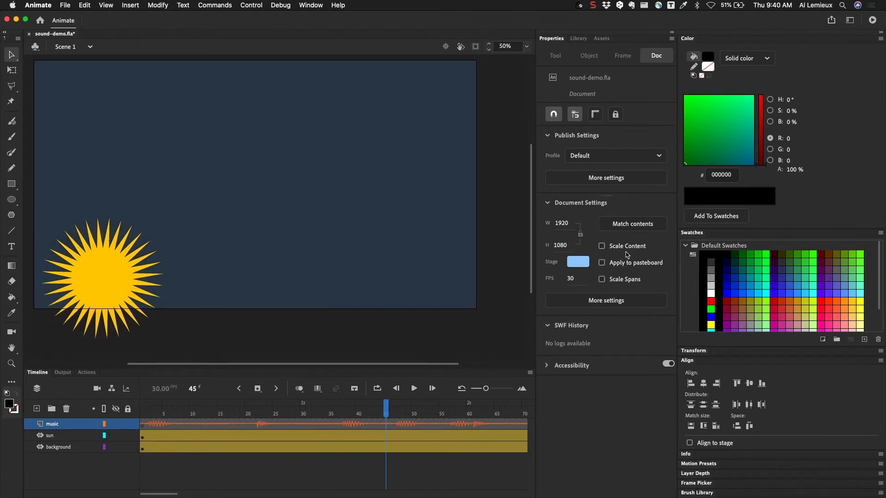
left_click(153, 413)
left_click_drag(152, 414, 143, 414)
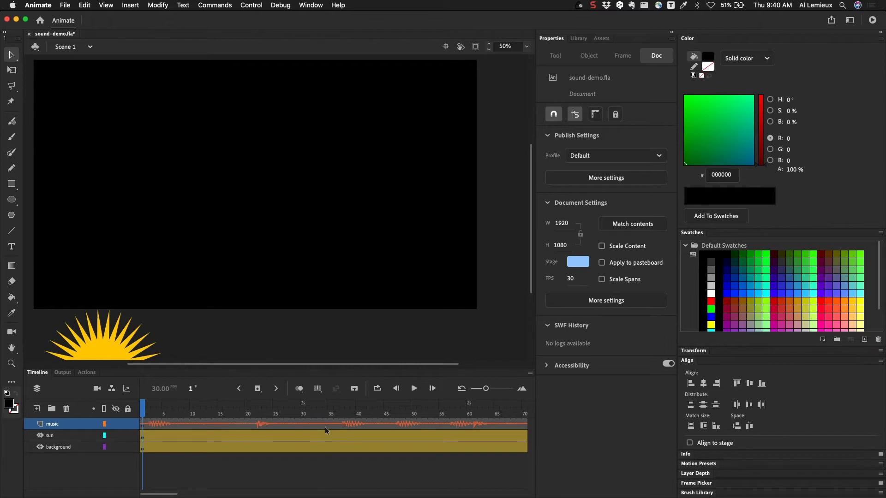
left_click(143, 424)
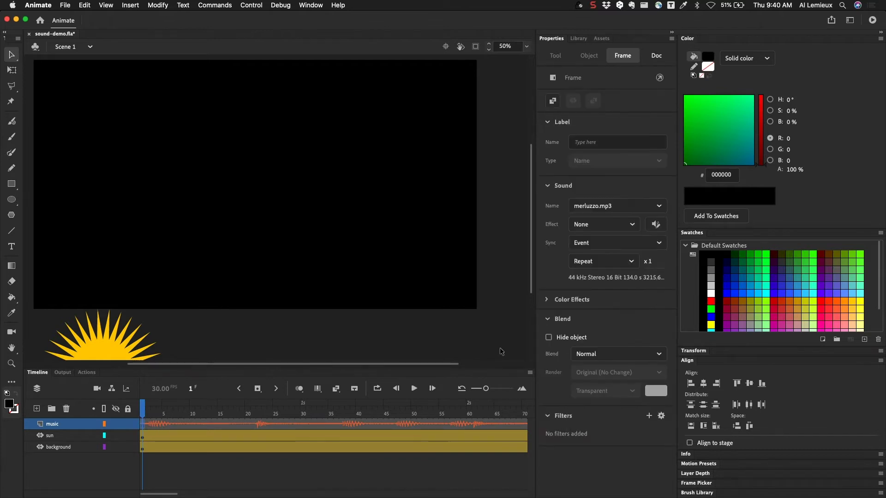
left_click(600, 225)
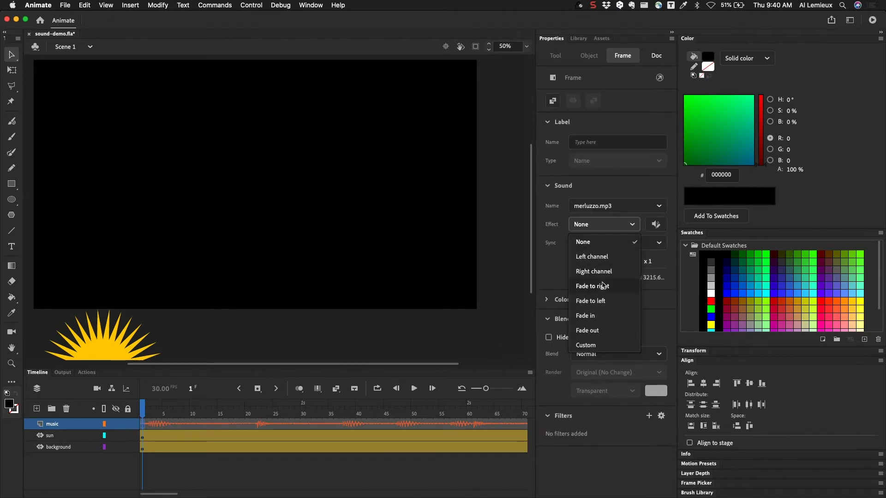
left_click(602, 317)
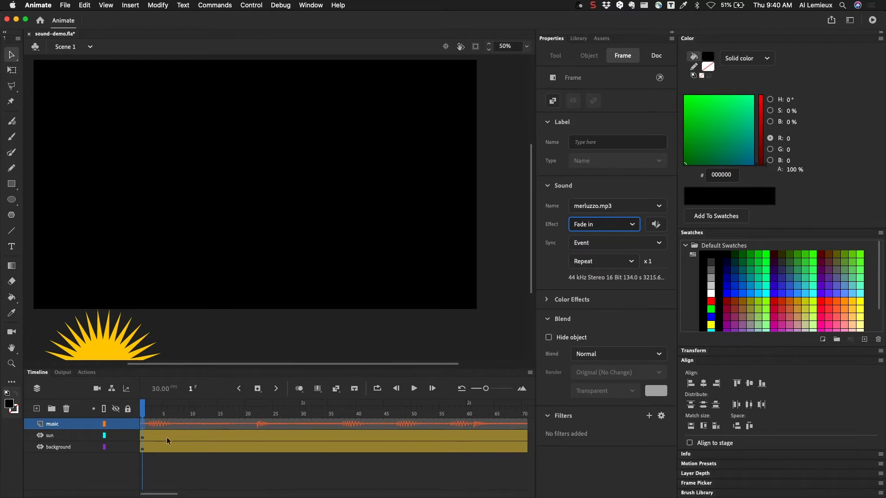
left_click(144, 413)
key("Return")
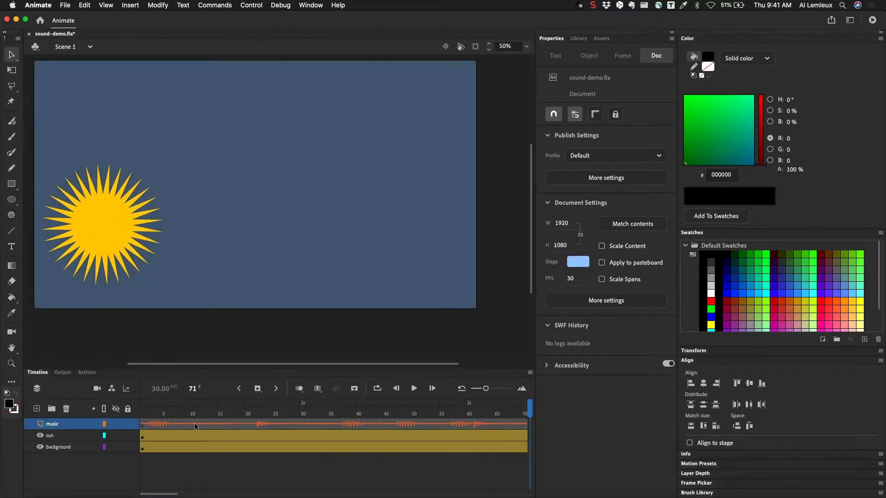
Step: Return the playhead to frame 1 and set the music keyframe's sound effect to None
left_click(155, 414)
left_click_drag(155, 414, 126, 416)
left_click(142, 425)
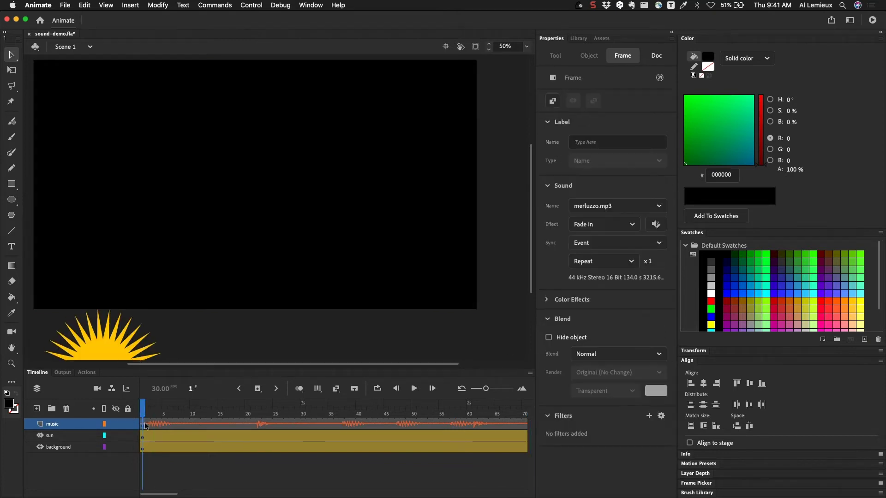
left_click(589, 227)
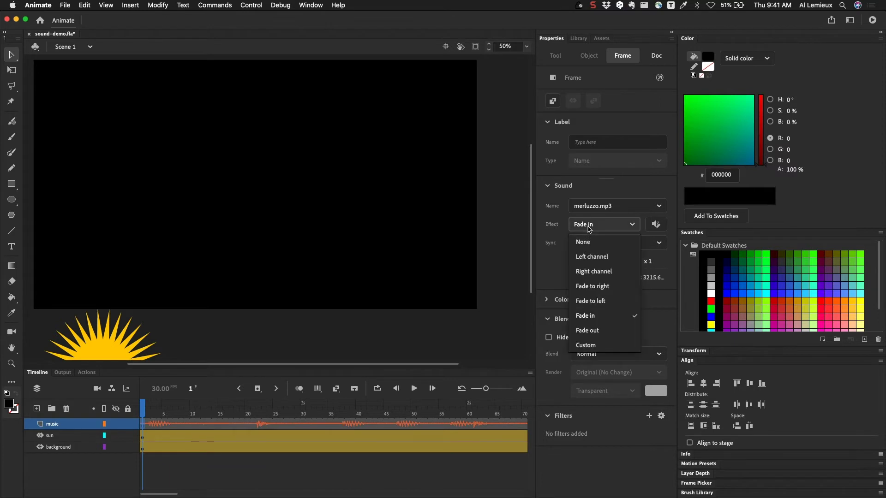
left_click(582, 242)
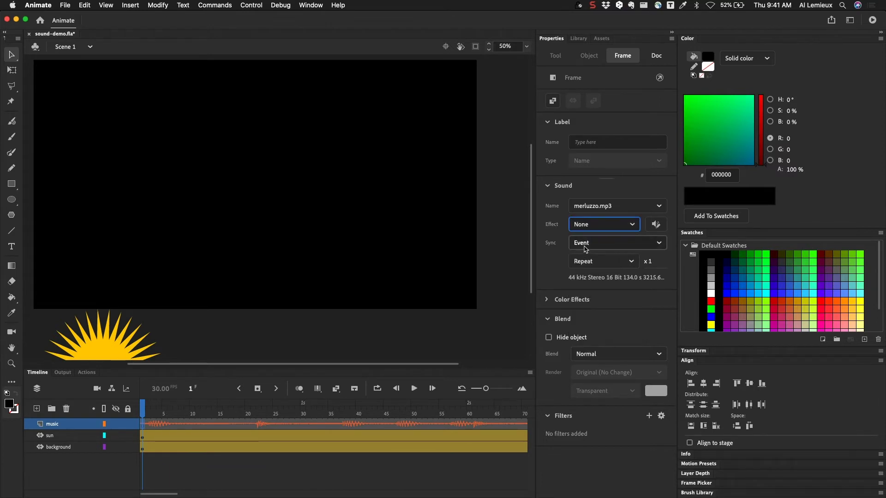
Step: Examine the sound's Sync choices and its Repeat and Loop options, keeping Event and Repeat
left_click(586, 248)
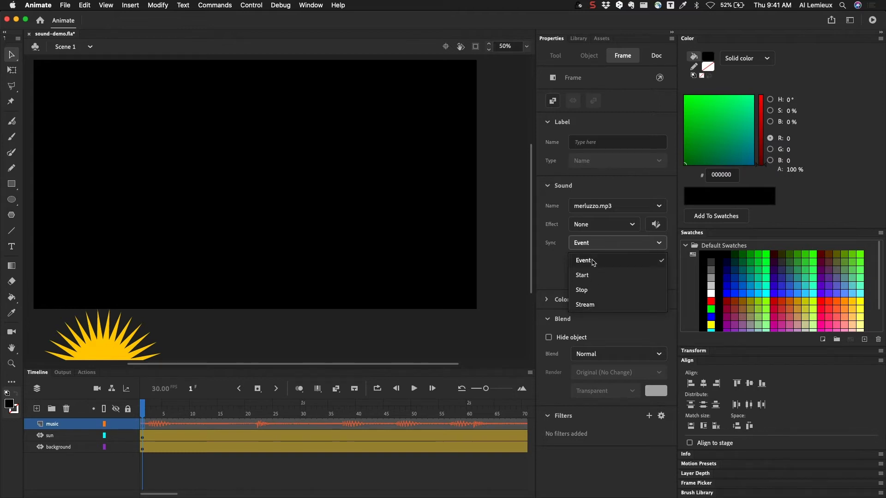
left_click(559, 262)
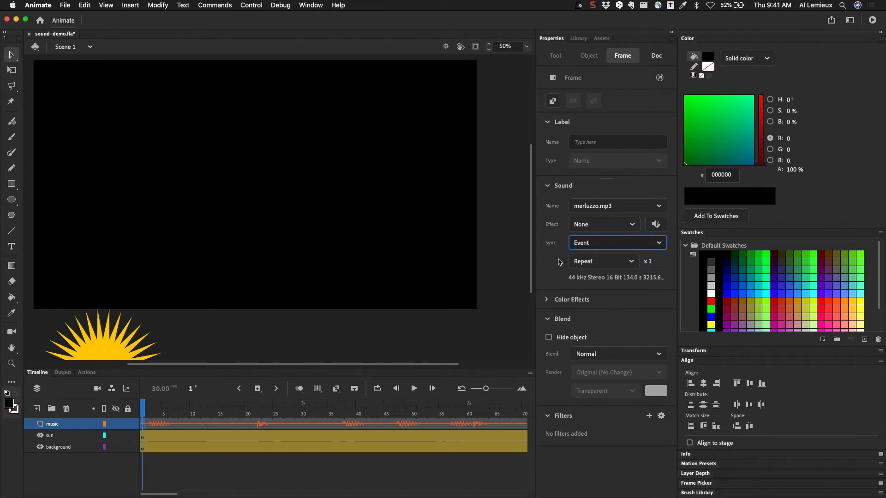
left_click(598, 246)
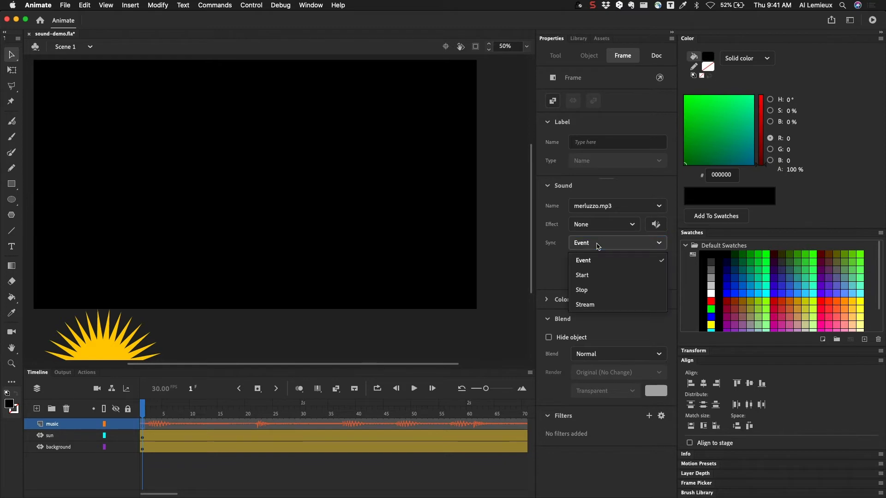
left_click(597, 246)
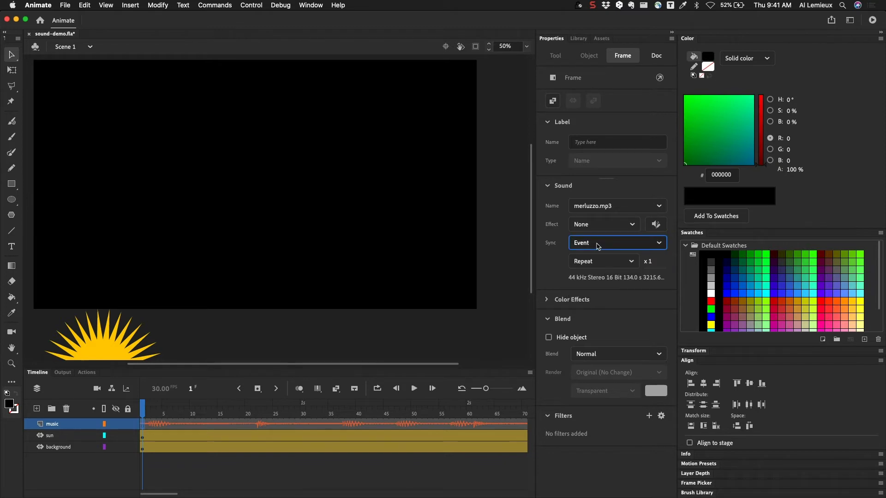
left_click(627, 264)
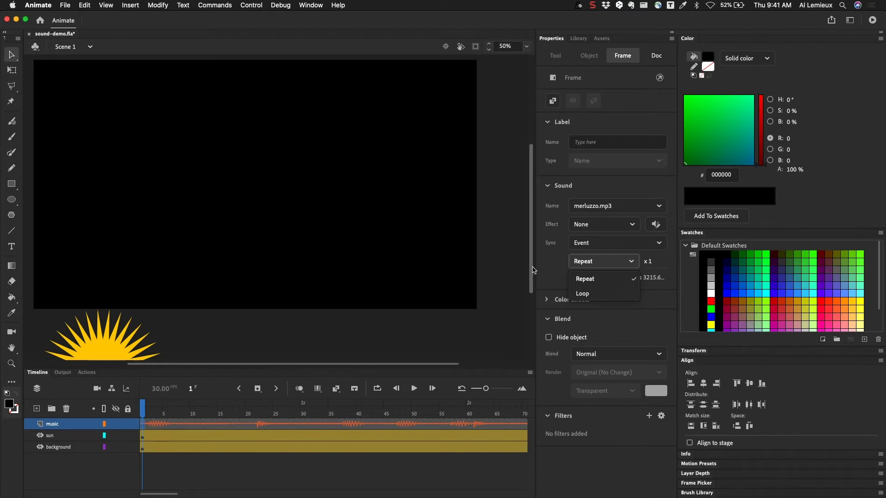
left_click(556, 270)
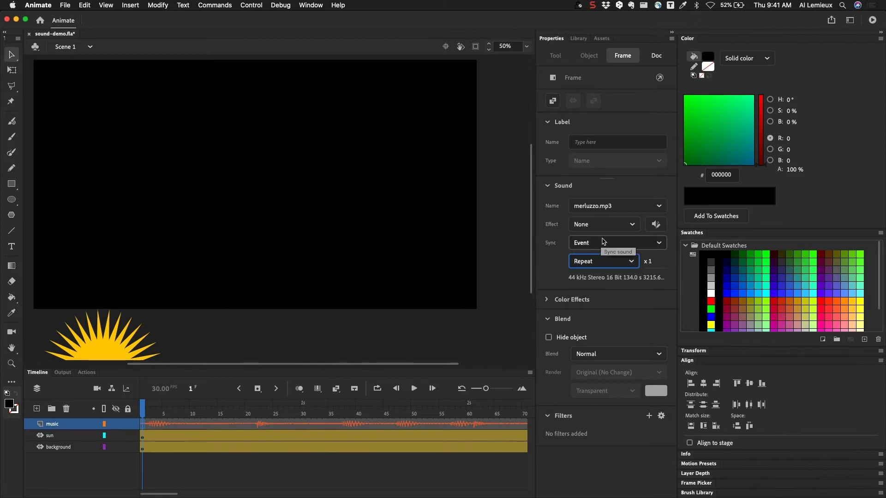
Step: Open the sound's envelope editor, set the effect to Fade In, and preview it
left_click(655, 225)
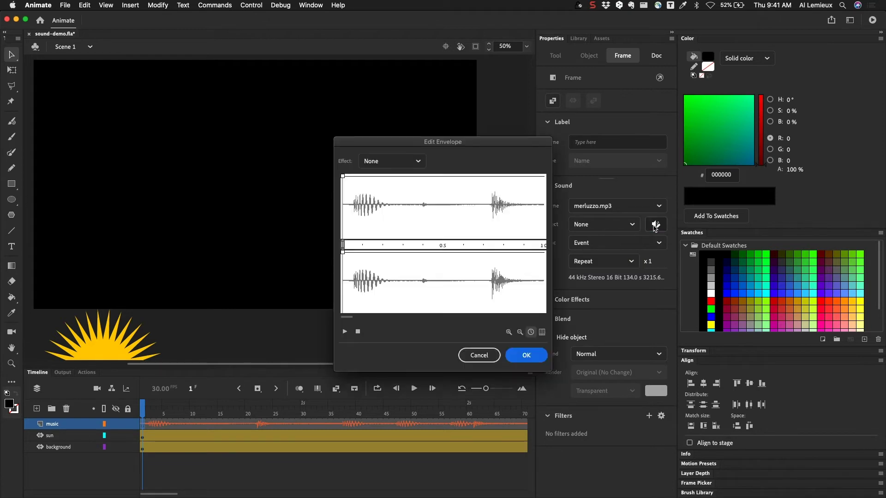
left_click_drag(505, 145, 384, 76)
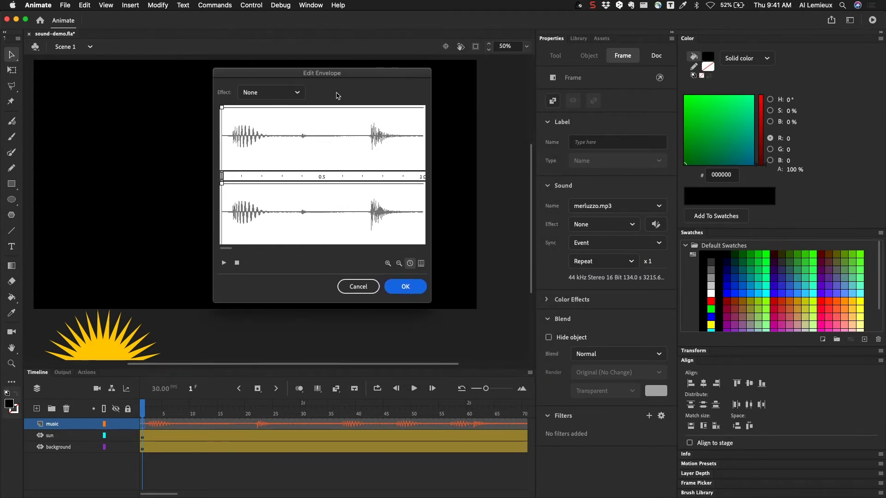
left_click(276, 98)
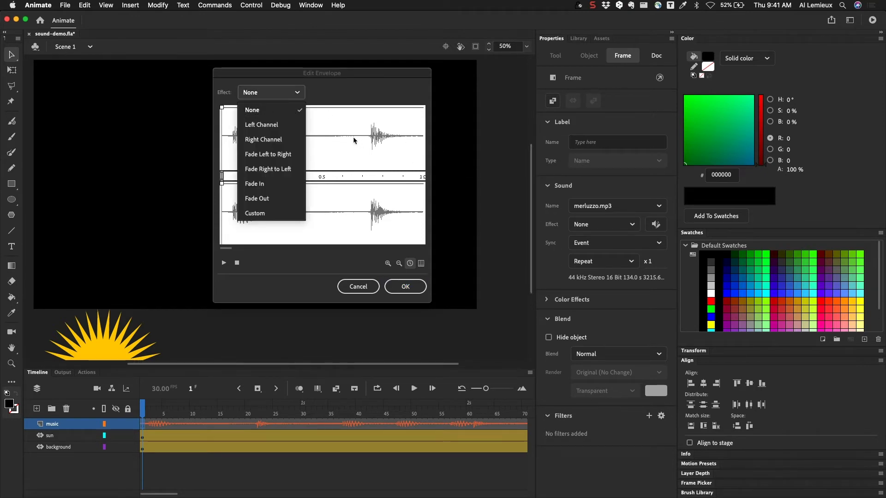
left_click(262, 184)
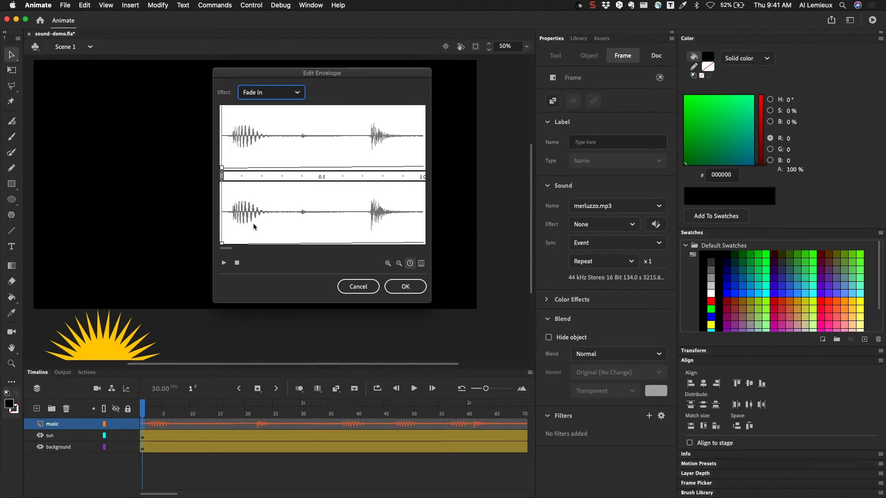
left_click(224, 263)
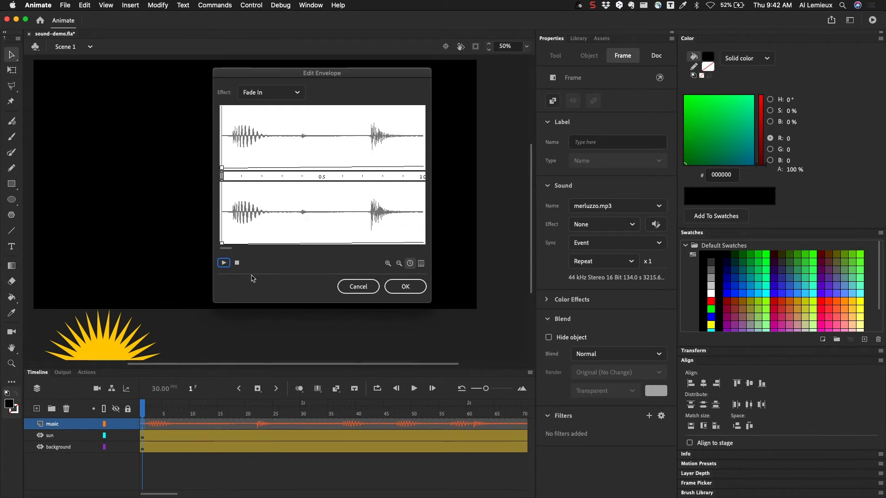
Step: Zoom into the envelope waveform, move the sound's start marker past the first burst, preview it, and restore the marker
left_click(388, 264)
left_click(388, 265)
left_click(388, 264)
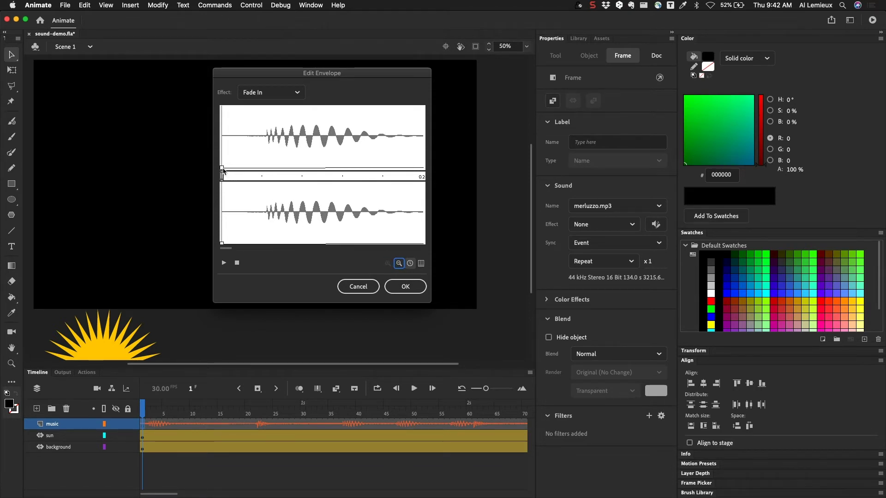
left_click(222, 108)
mouse_move(222, 107)
left_mouse_down()
mouse_move(230, 138)
mouse_move(232, 98)
left_mouse_up()
mouse_move(221, 175)
left_mouse_down()
mouse_move(330, 176)
mouse_move(245, 176)
mouse_move(240, 186)
mouse_move(398, 205)
left_mouse_up()
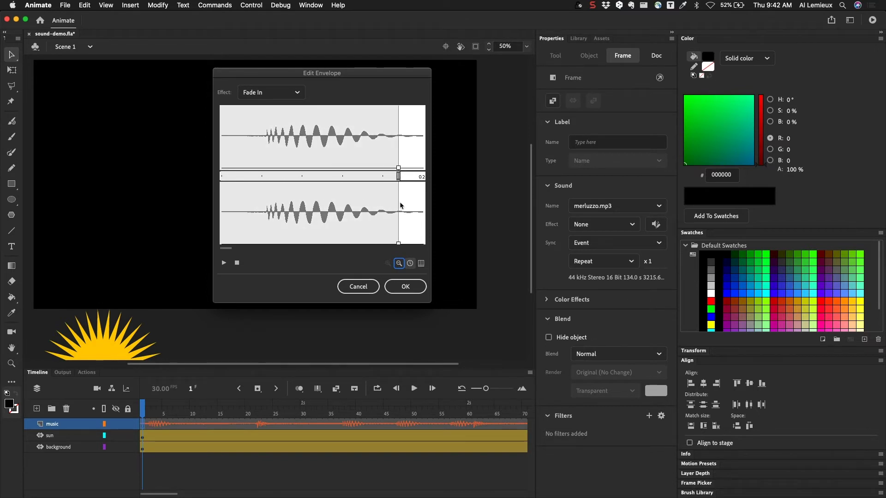
left_click(224, 263)
left_click(236, 263)
left_click_drag(401, 175, 222, 176)
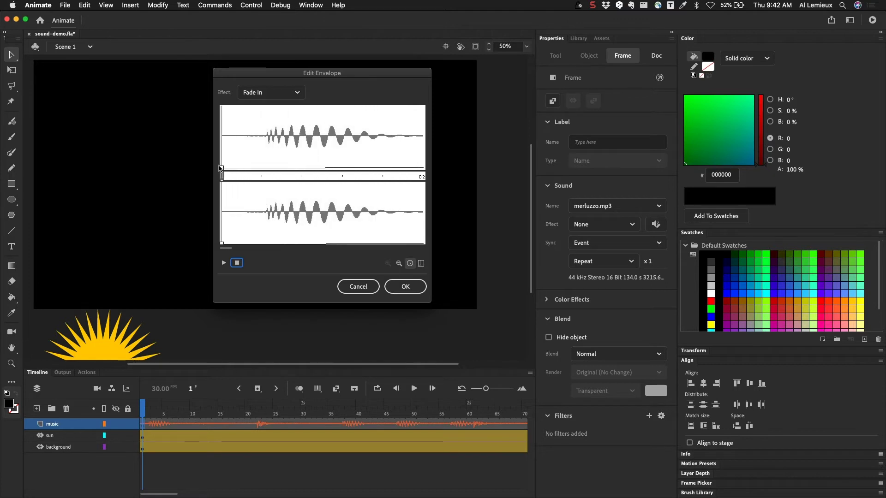
Step: Reset the envelope effect to None and shape a custom fade-in by adding a full-volume point and lowering the starting point to silence
left_click(269, 93)
left_click(265, 111)
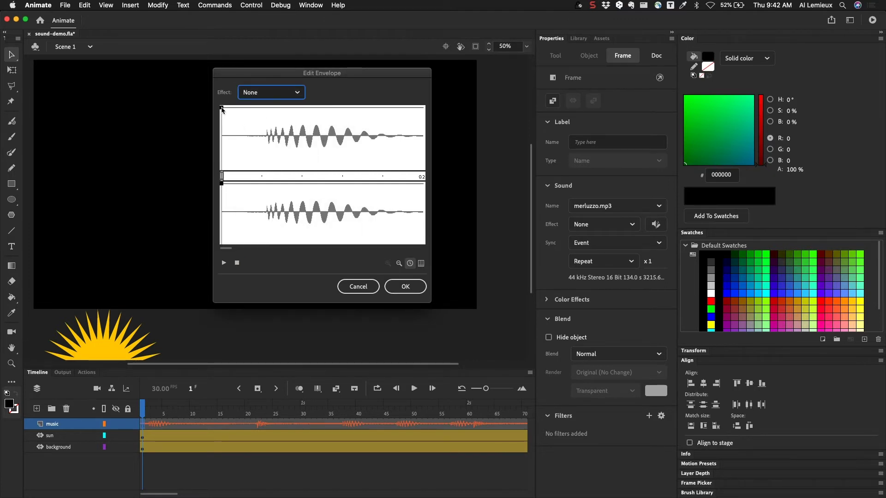
left_click_drag(222, 107, 249, 107)
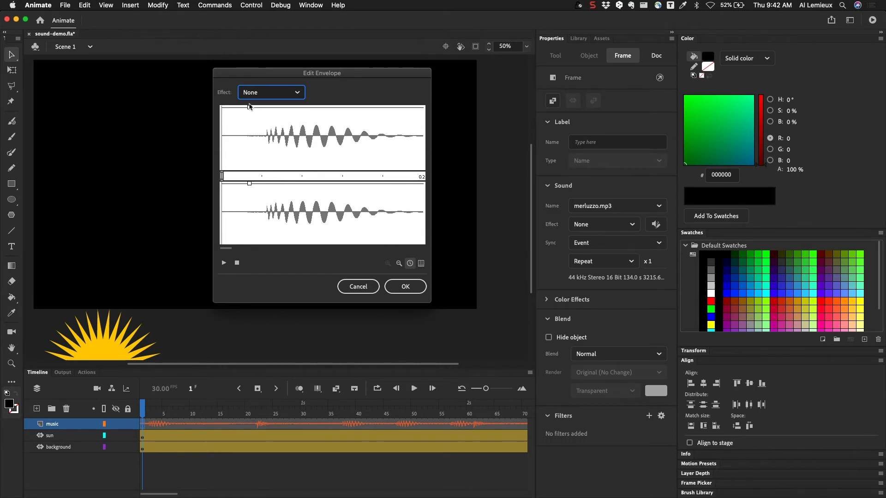
left_click(277, 107)
left_click_drag(250, 109, 220, 245)
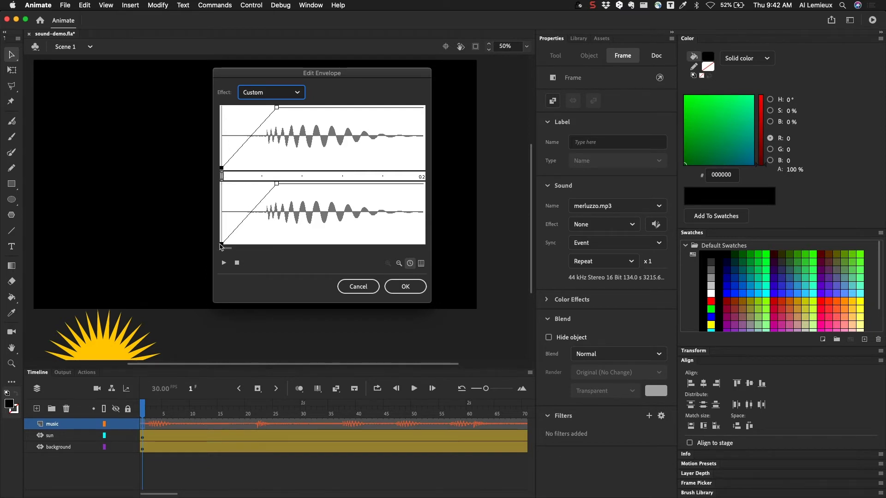
Step: Lengthen the custom fade-in by moving its full-volume point further along the waveform twice, previewing the sound after each change
left_click_drag(276, 107, 326, 108)
left_click(224, 263)
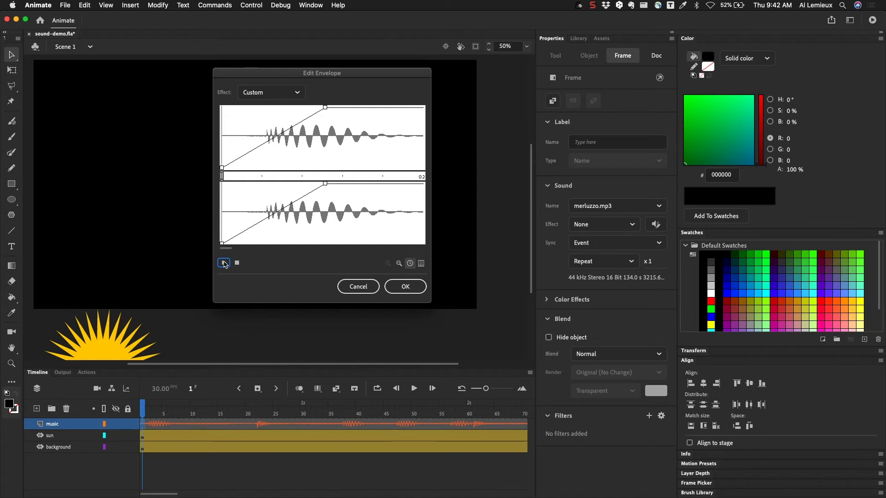
left_click(236, 263)
left_click_drag(325, 107, 395, 109)
left_click(224, 263)
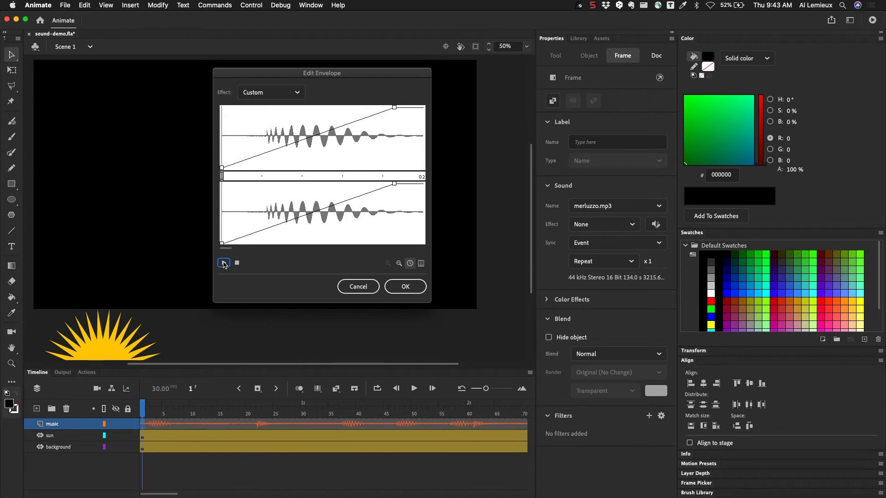
left_click(237, 262)
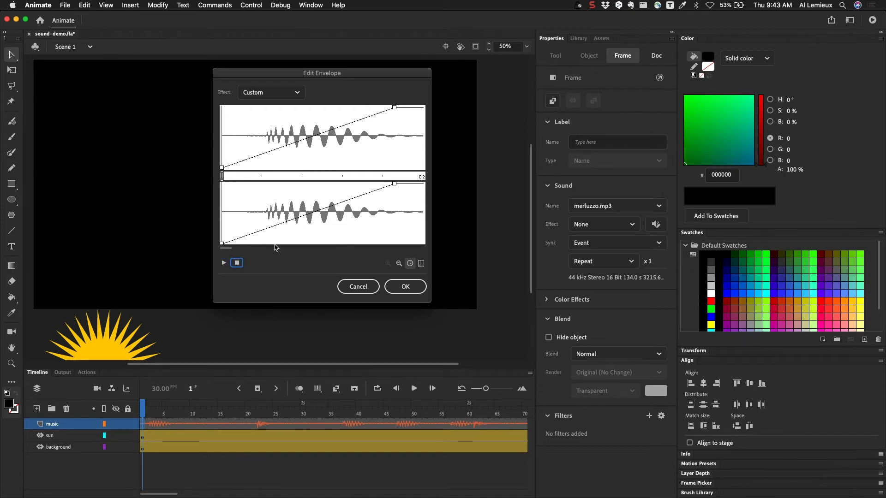
Step: Switch the envelope editor's time scale to frames and close the editor without saving the changes
left_click_drag(231, 252, 158, 248)
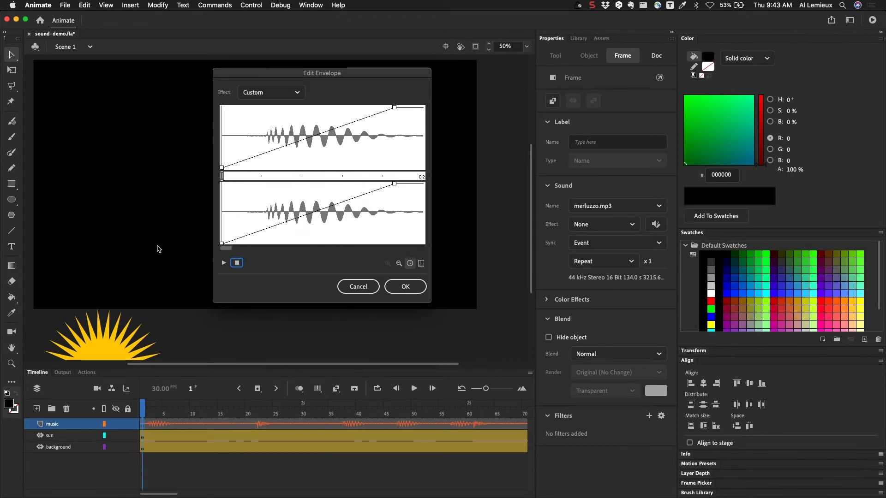
left_click(422, 265)
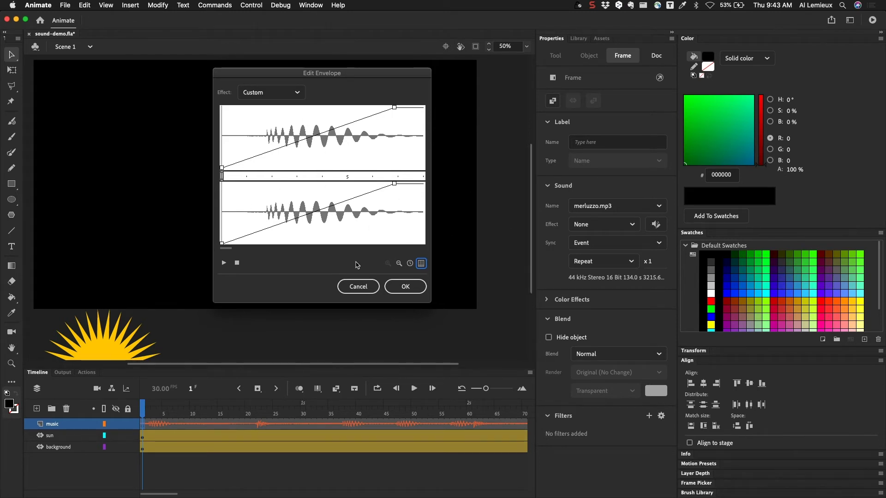
left_click(358, 287)
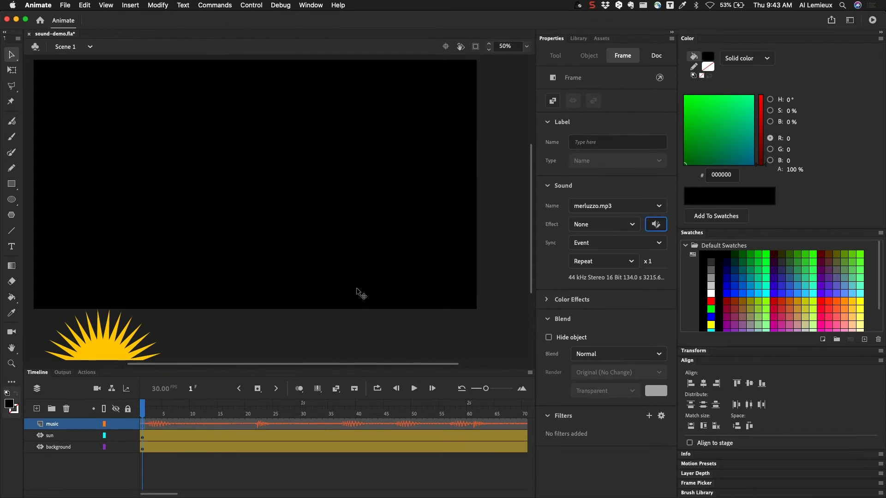
Step: Open the sound properties of merluzzo.mp3 from the library and move the dialog clear of the library list
left_click(578, 39)
left_click(551, 174)
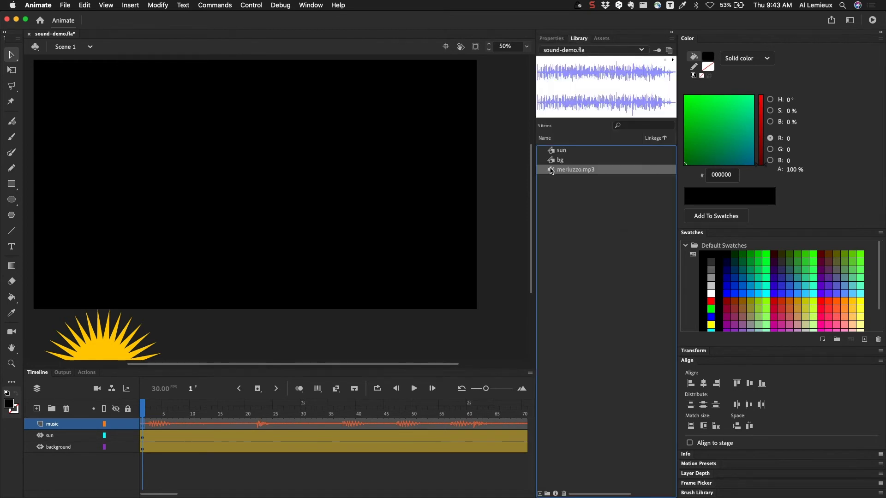
double_click(552, 170)
left_click_drag(434, 123, 358, 114)
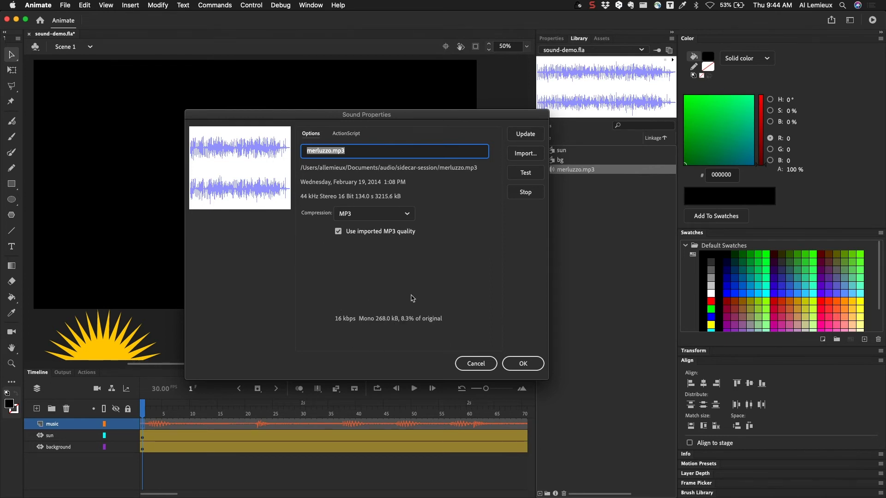
Step: Try the ADPCM, Raw and Speech compression options for merluzzo.mp3, return it to MP3 and accept the sound properties
left_click(361, 218)
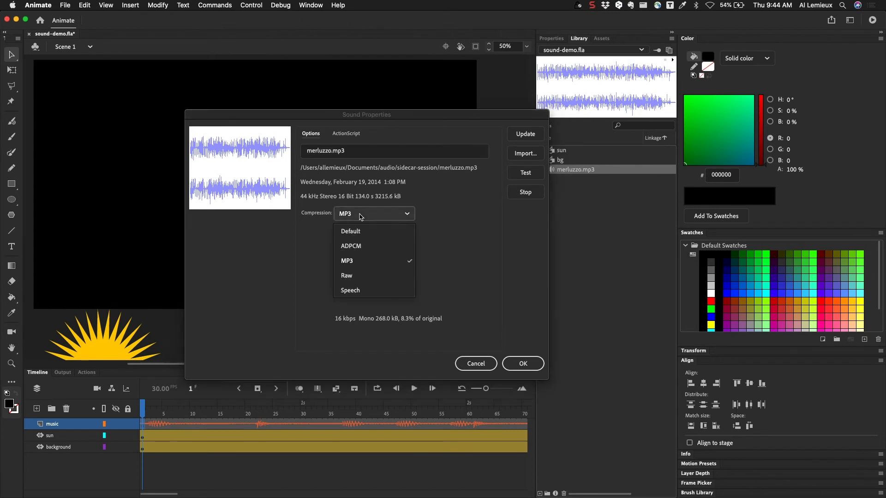
left_click(362, 247)
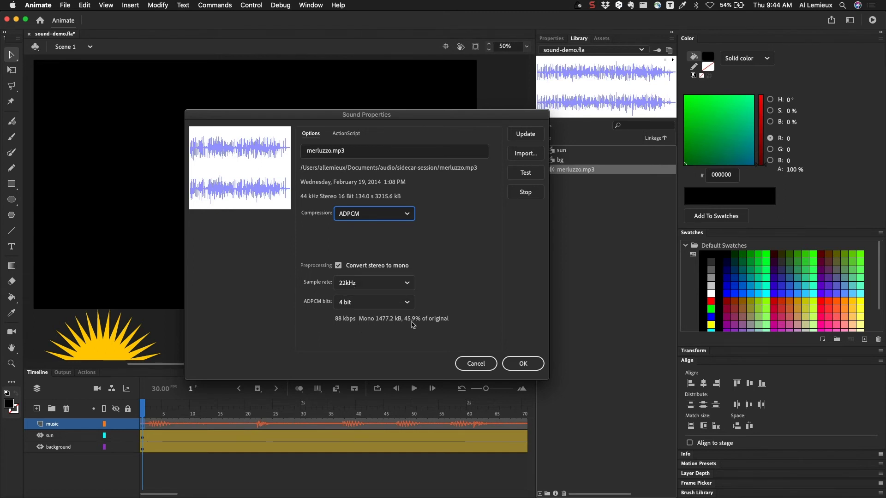
left_click(372, 214)
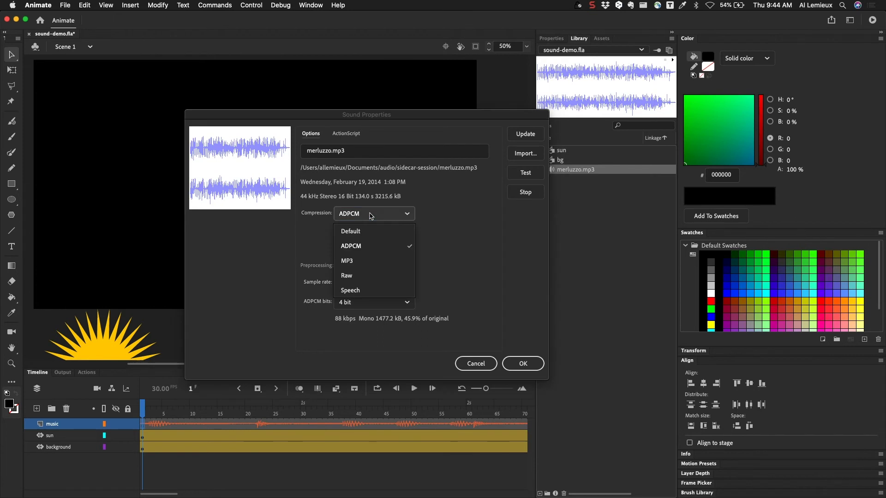
left_click(364, 276)
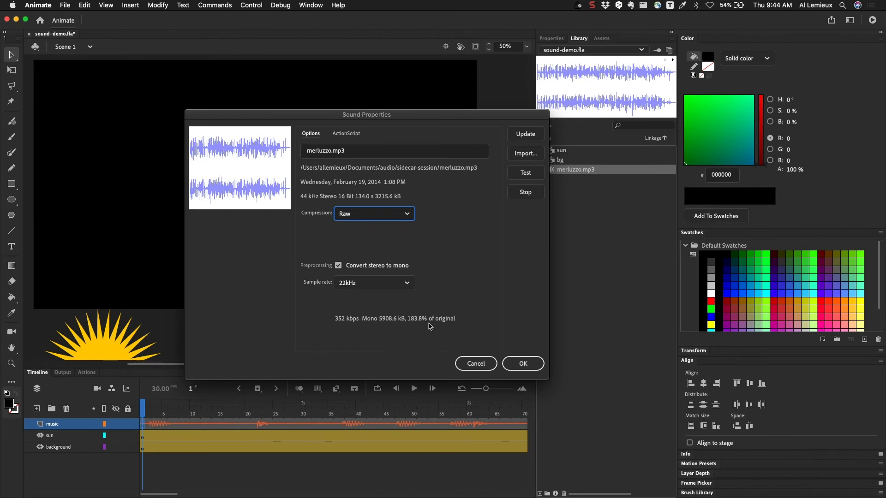
left_click(361, 215)
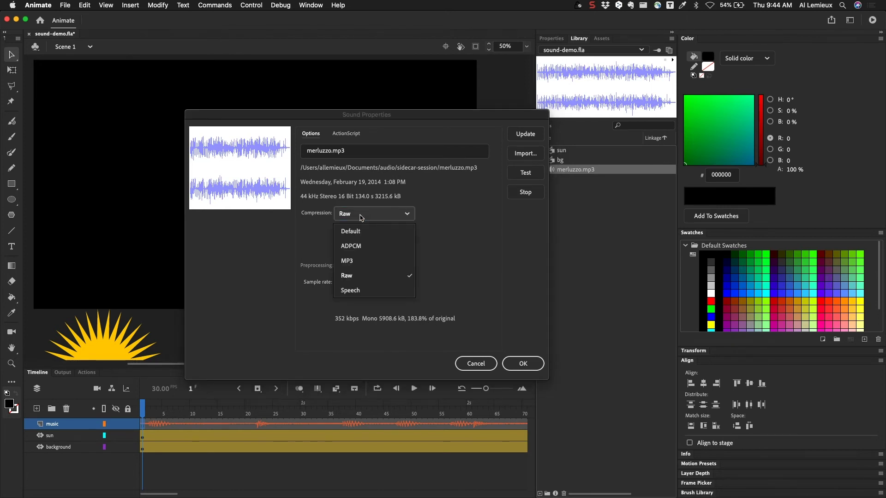
left_click(349, 296)
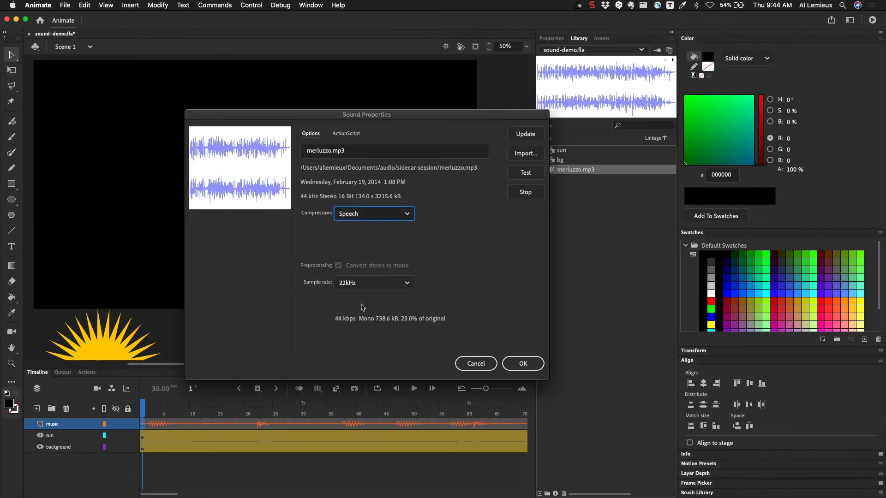
left_click(360, 220)
left_click(360, 260)
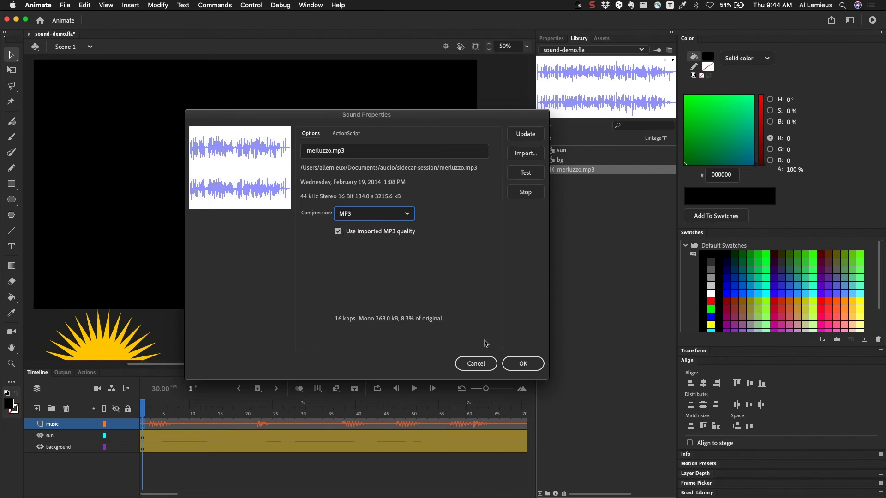
left_click(512, 364)
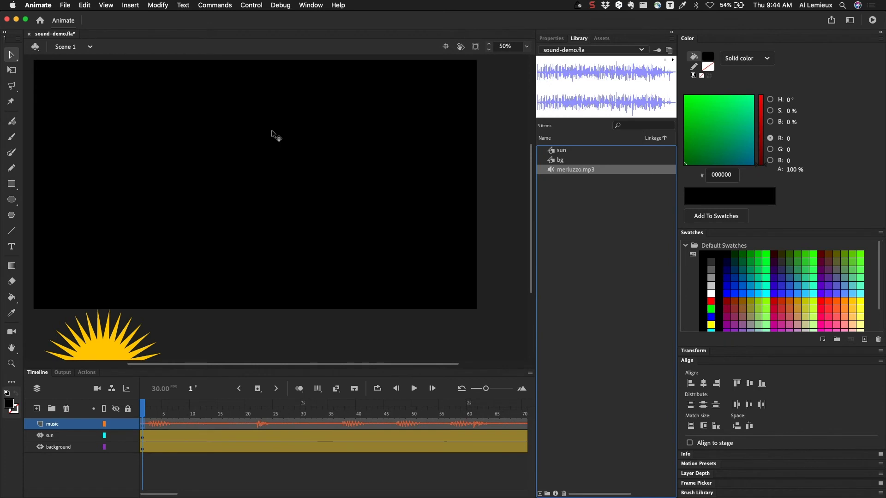
Step: Start an import to the stage and browse to the Cartoon folder inside the audio folder
left_click(65, 5)
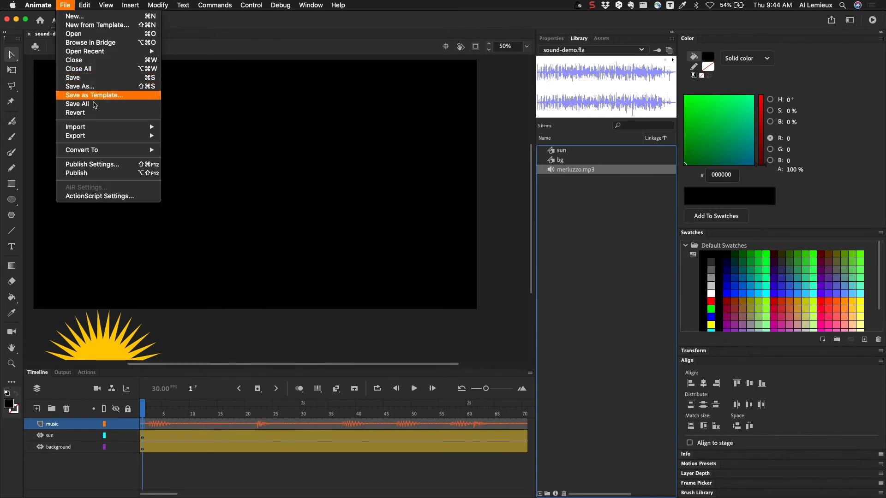
mouse_move(97, 126)
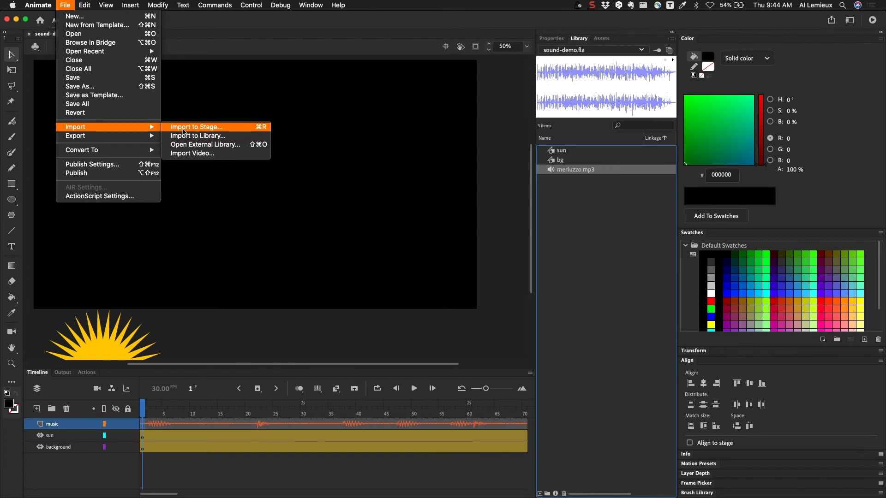
left_click(183, 130)
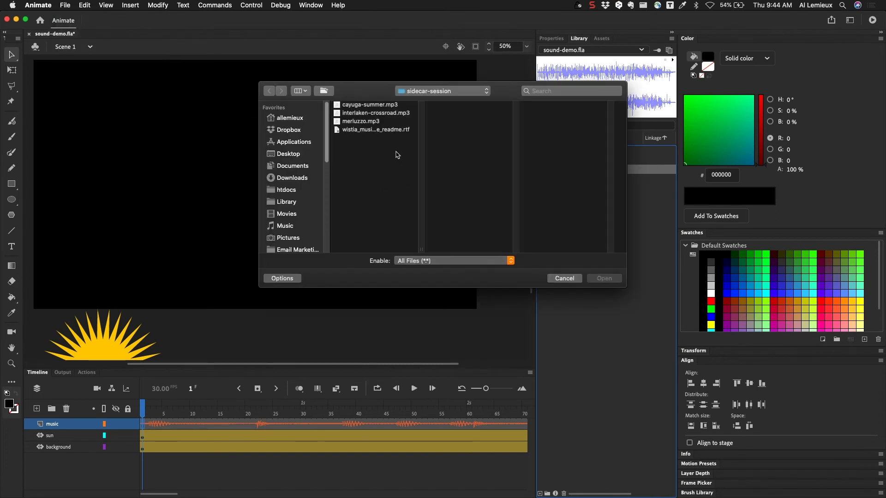
left_click(404, 92)
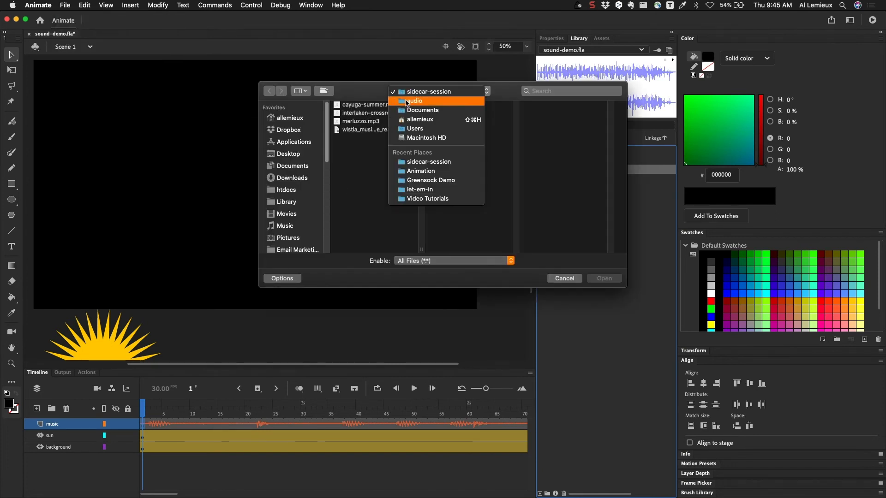
left_click(406, 102)
left_click(464, 105)
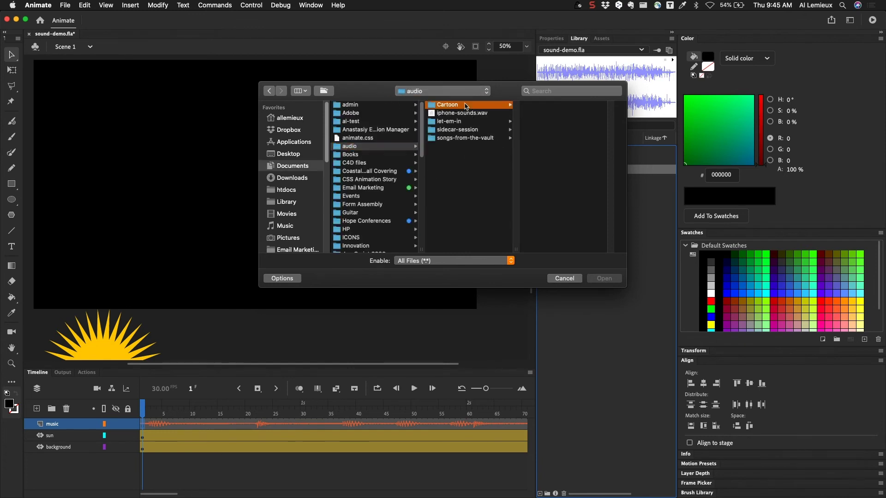
Step: Preview Cartoon Balloon Fart 08.wav and the balloon hand-hit multiple 01 sound in the Cartoon folder
left_click(567, 196)
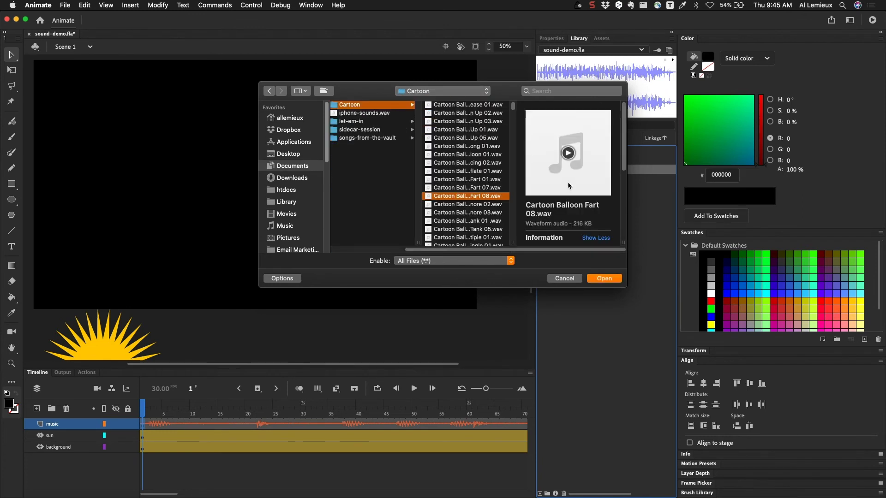
left_click(569, 159)
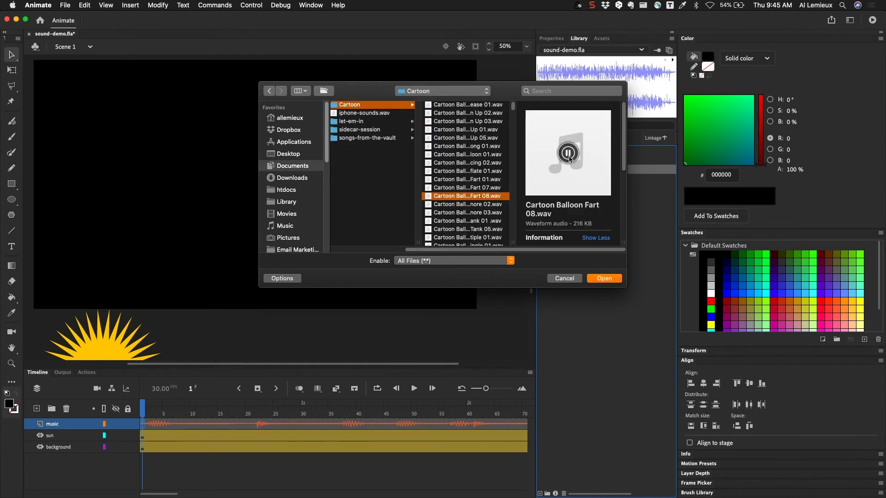
left_click(485, 238)
left_click(567, 152)
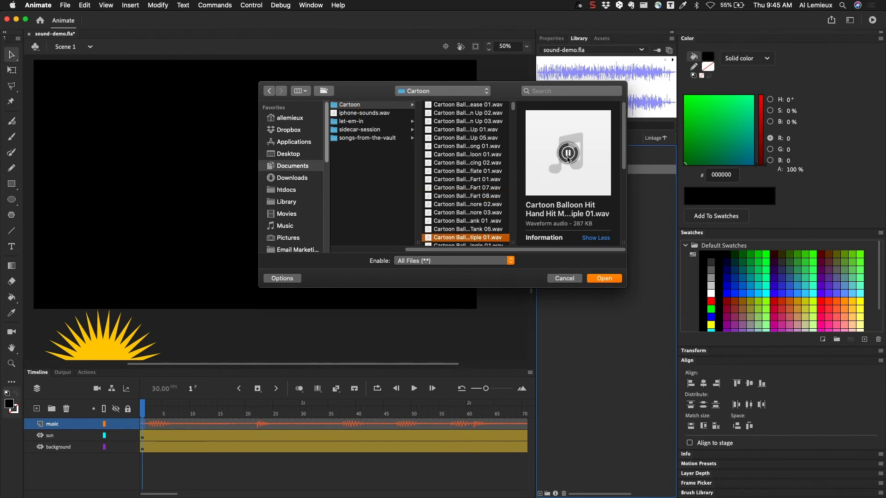
Step: Preview Cartoon Balloon Popping 04 .wav and import it to the stage
scroll(484, 207, "down", 5)
left_click(482, 208)
left_click(568, 153)
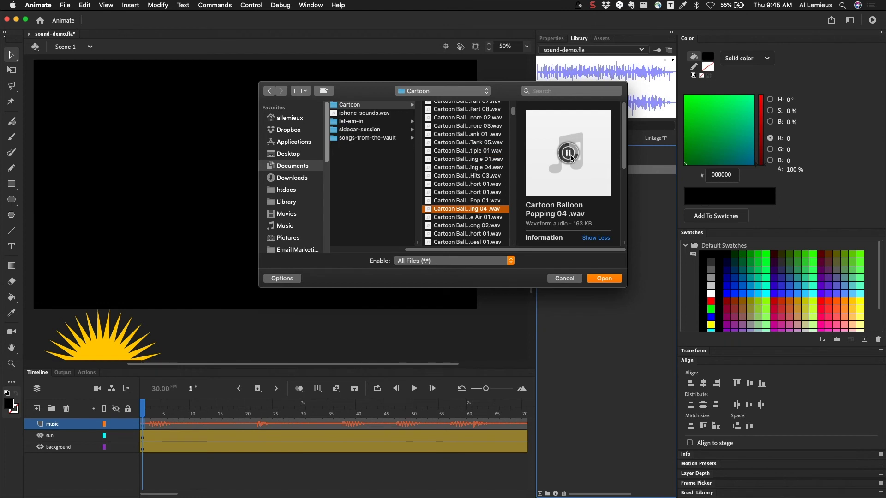
left_click(598, 279)
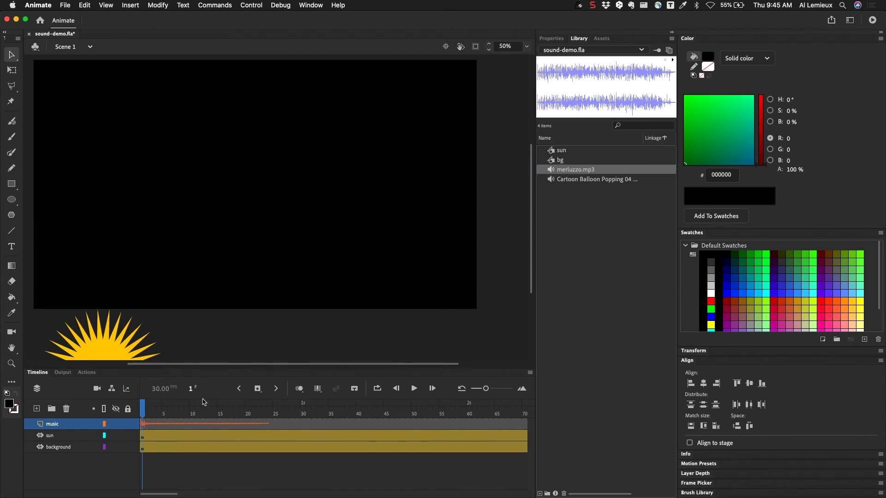
Step: Check the imported balloon sound in the library and set the music layer's first frame back to merluzzo.mp3
left_click(571, 183)
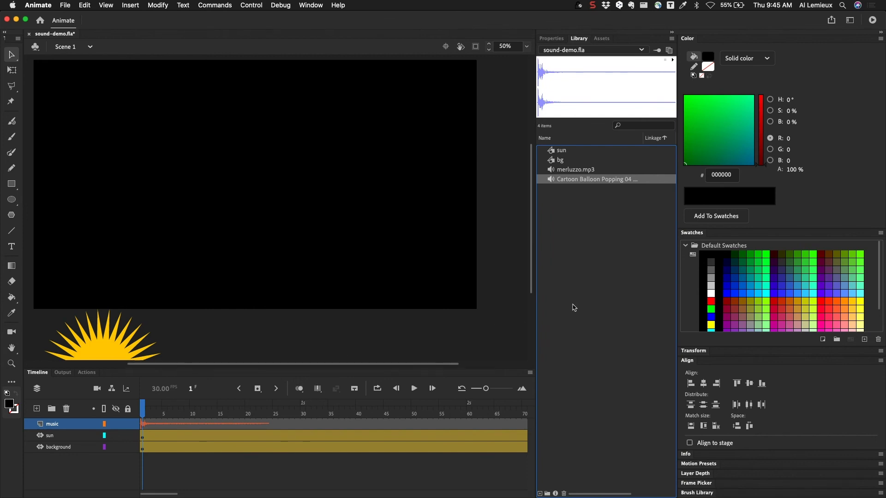
left_click(143, 424)
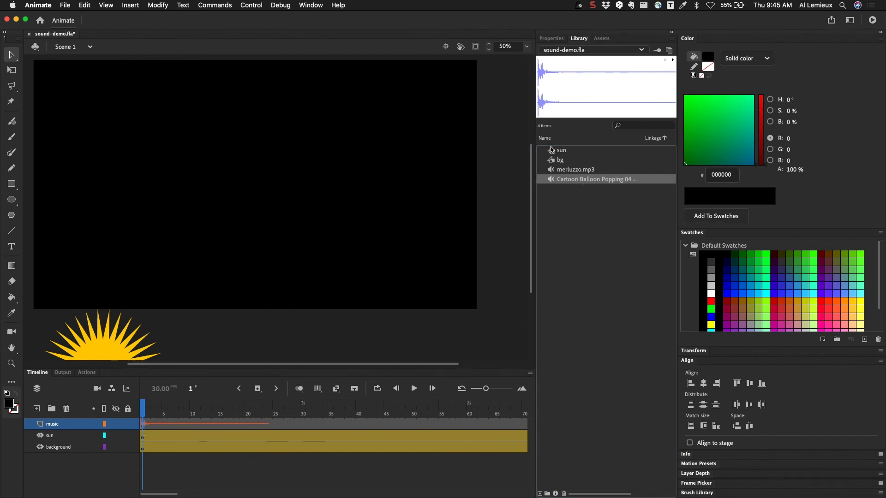
left_click(552, 39)
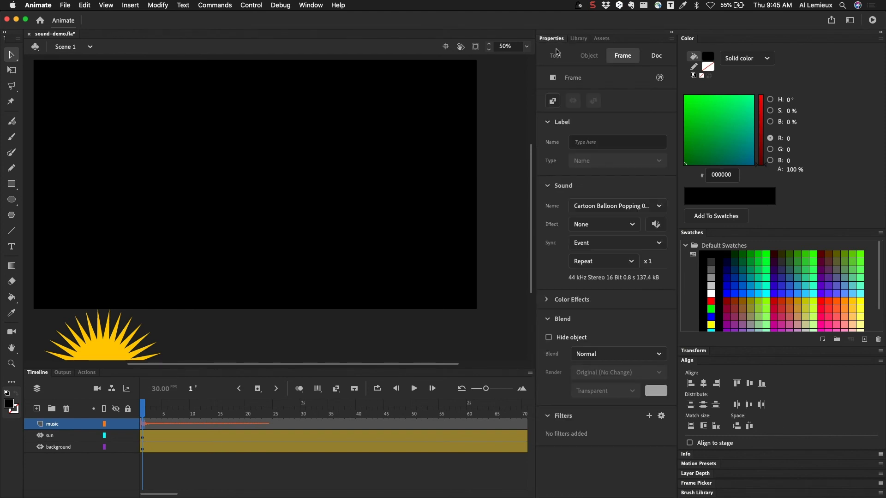
left_click(590, 206)
left_click(589, 253)
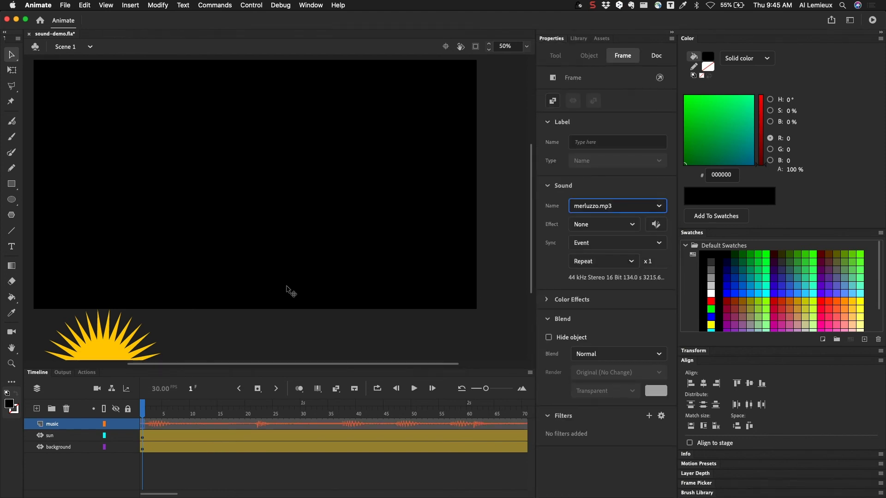
Step: Add a new layer above the music layer and insert a keyframe on it at frame 105
left_click(37, 409)
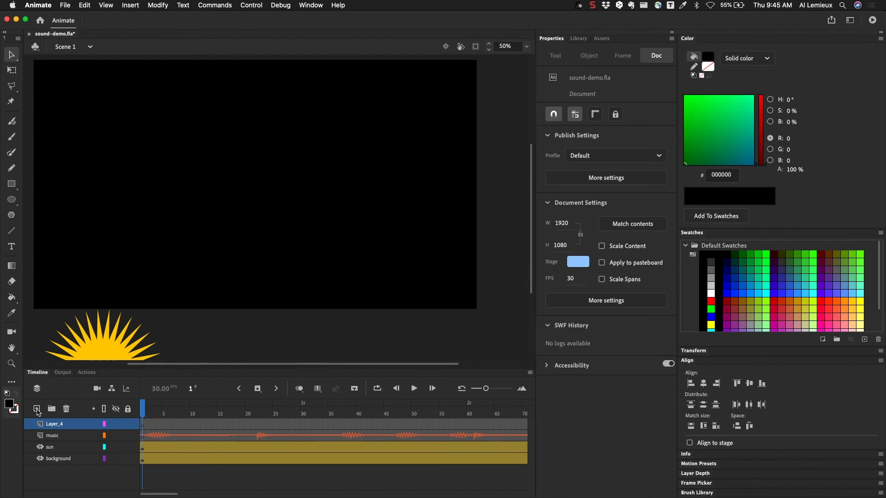
left_click_drag(145, 409, 222, 425)
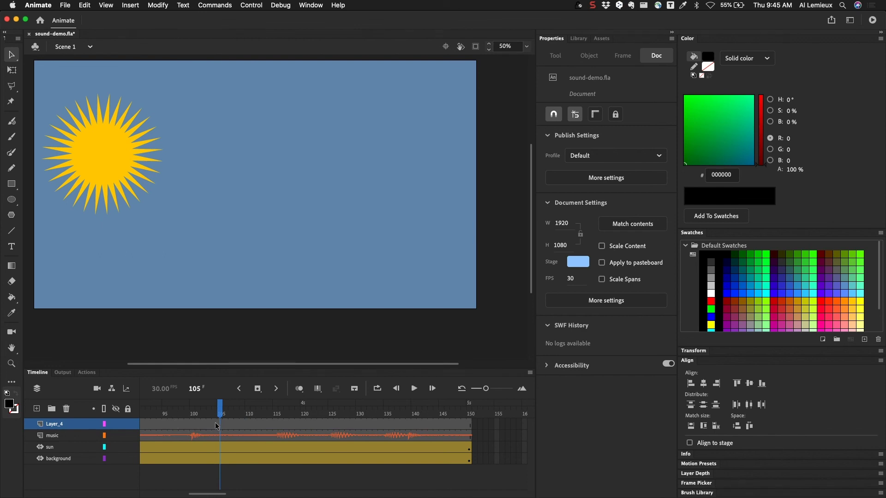
left_click(218, 423)
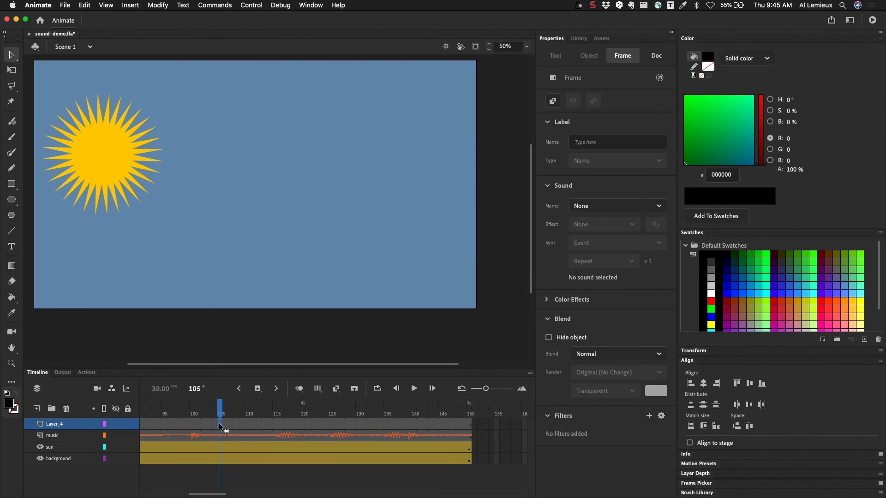
right_click(219, 422)
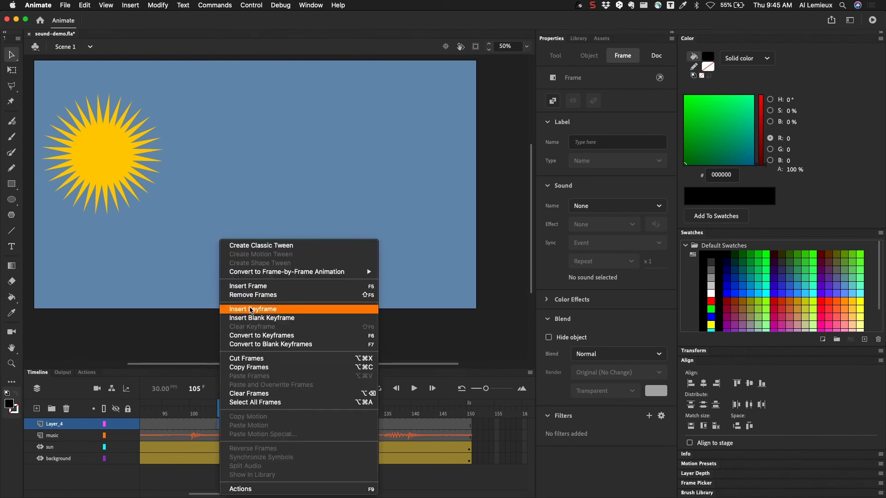
left_click(251, 310)
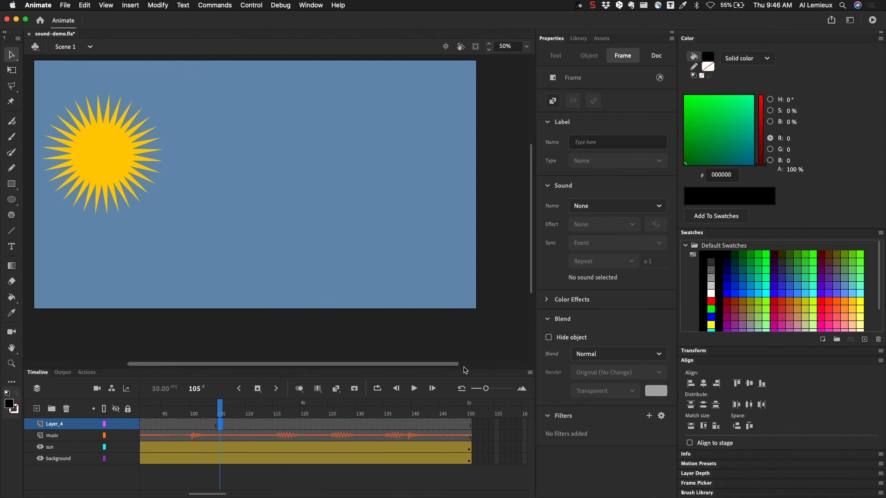
Step: Assign Cartoon Balloon Popping 04 .wav to the new layer's frame 105 keyframe and preview the timeline from there up to frame 142
left_click(597, 205)
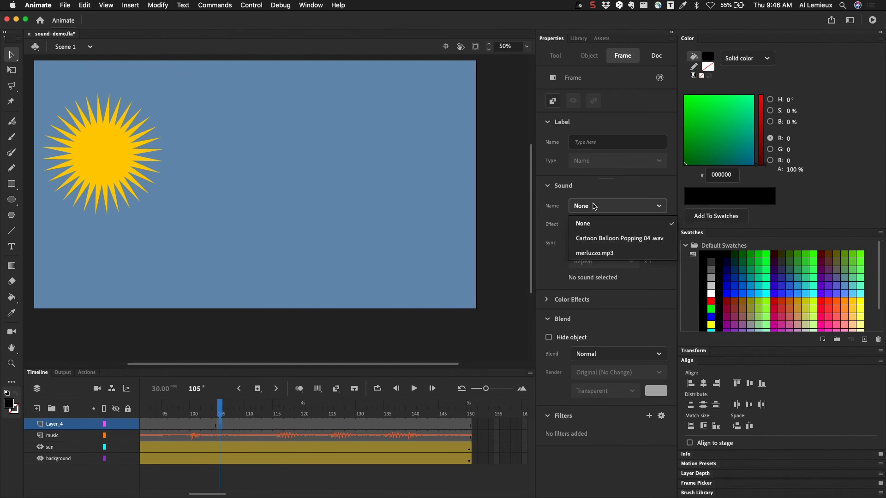
left_click(597, 238)
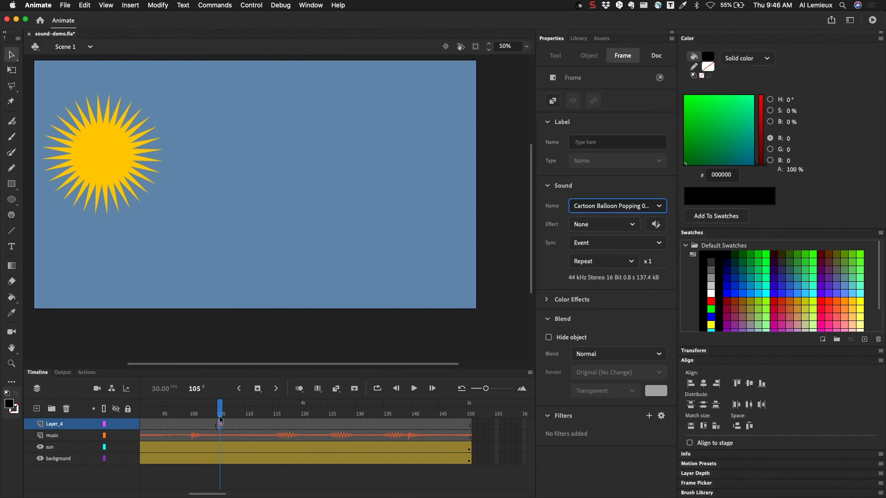
mouse_move(221, 410)
left_mouse_down()
mouse_move(298, 411)
mouse_move(143, 411)
mouse_move(221, 419)
left_mouse_up()
key("Return")
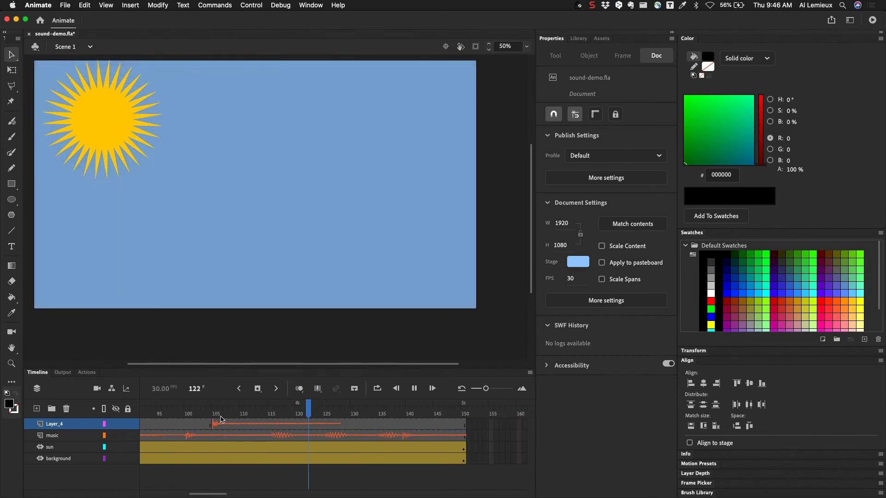
key("Return")
left_click_drag(220, 415, 421, 423)
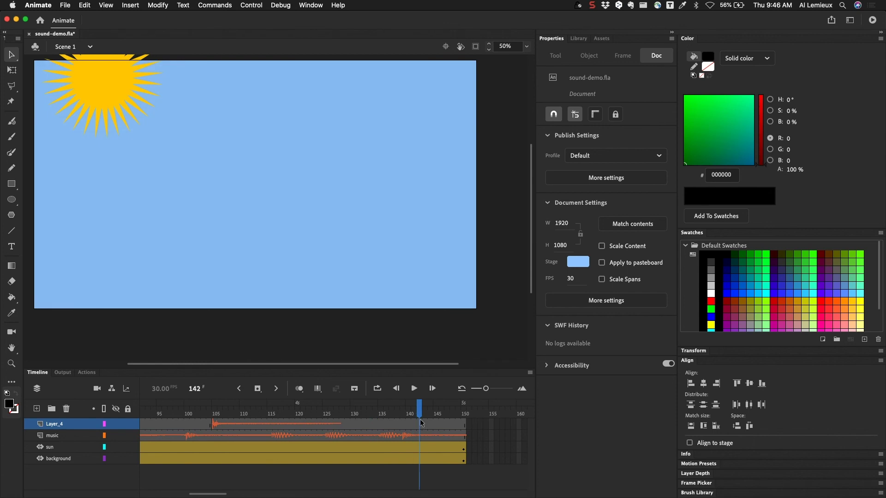